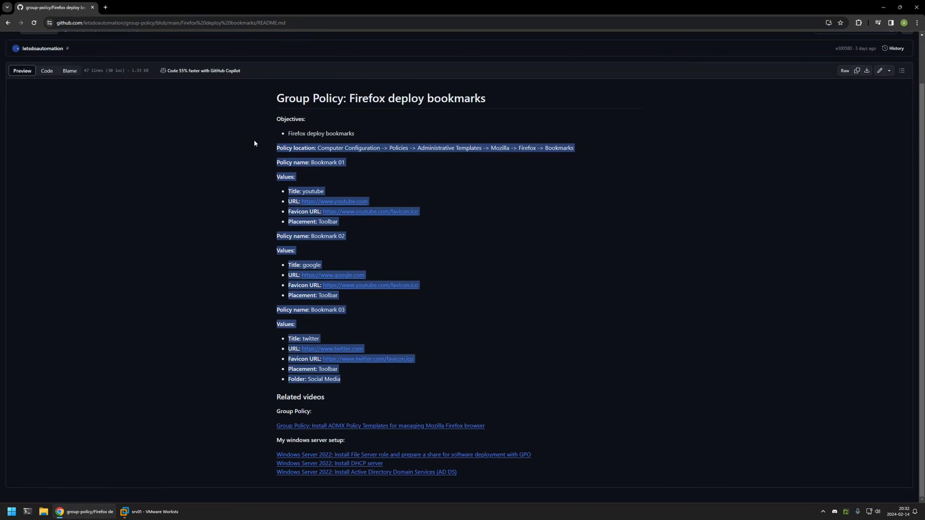
{"action": "left_click", "coordinate": [349, 160]}
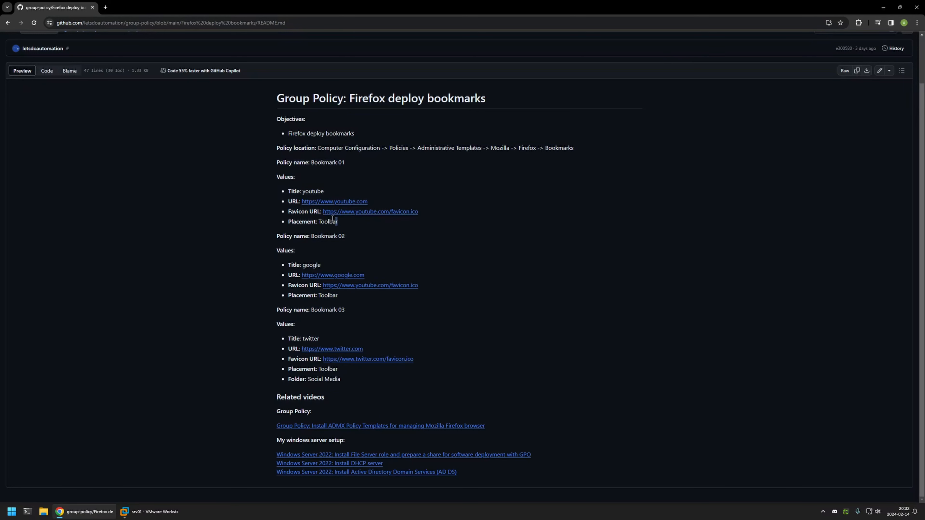
{"action": "left_click_drag", "start_coordinate": [338, 223], "coordinate": [288, 190]}
{"action": "left_click", "coordinate": [341, 222]}
Switch to the srv01 virtual machine in VMware Workstation and open Group Policy Management from Server Manager.
{"action": "left_click", "coordinate": [149, 512]}
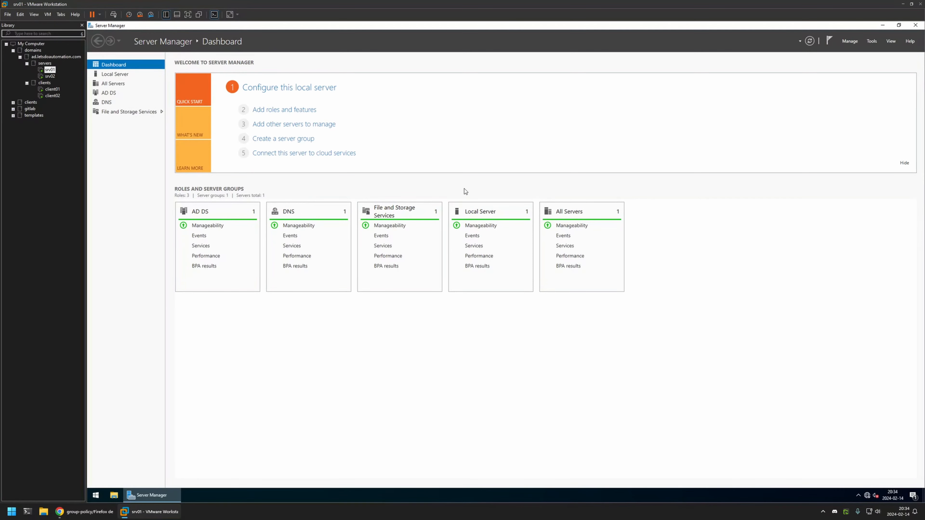
{"action": "left_click", "coordinate": [872, 41]}
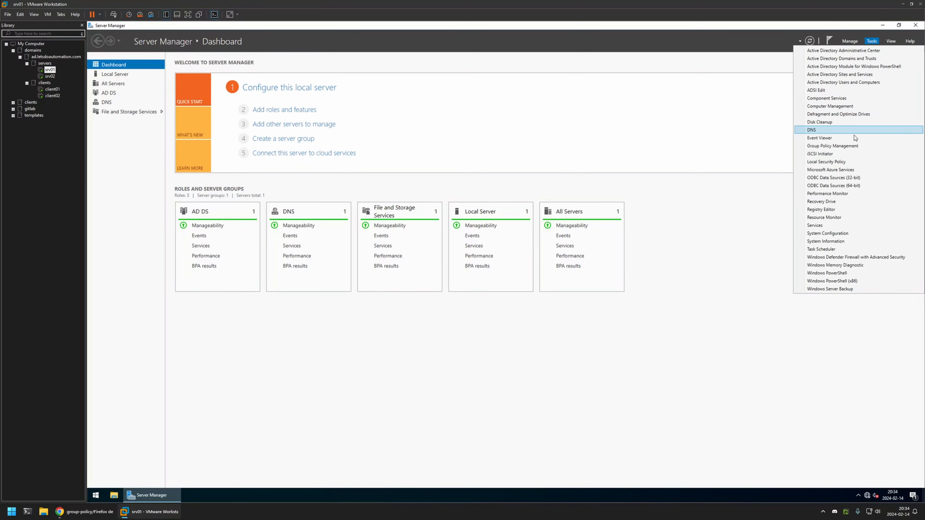
{"action": "left_click", "coordinate": [835, 147]}
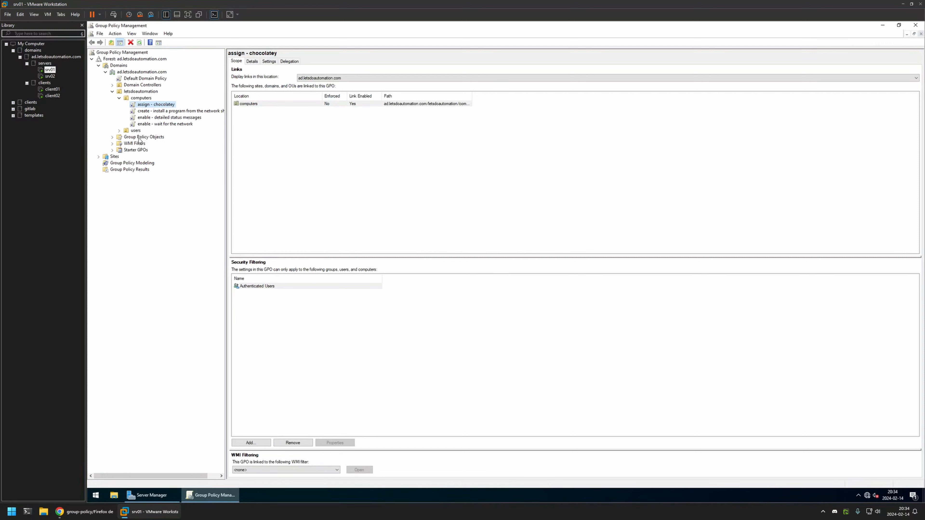
Create a new unlinked GPO named "firefox settings" under Group Policy Objects.
{"action": "right_click", "coordinate": [139, 140]}
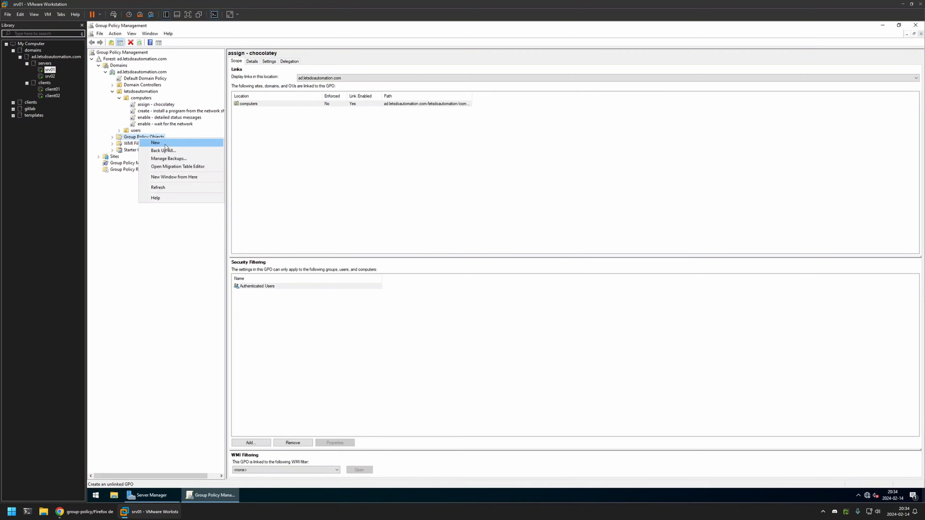
{"action": "left_click", "coordinate": [153, 142]}
{"action": "type", "text": "firefox settings"}
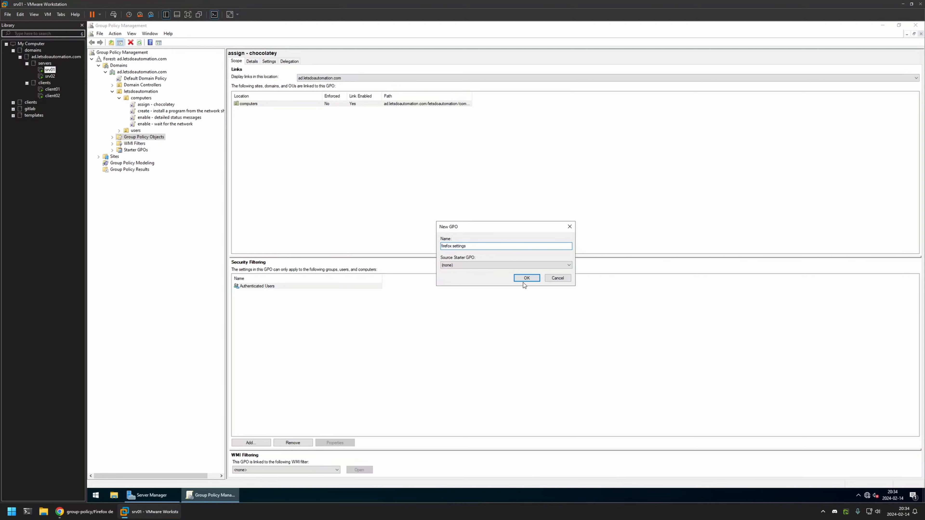
{"action": "left_click", "coordinate": [524, 282]}
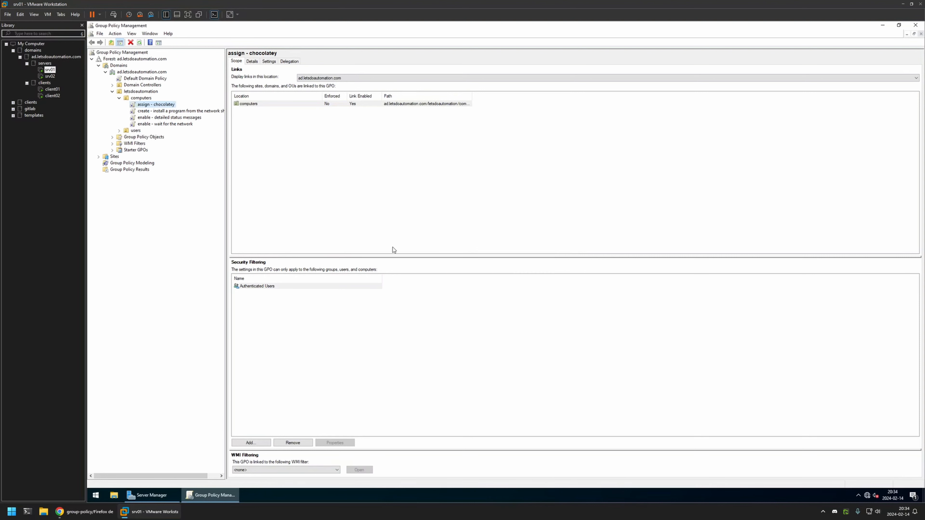
Open the firefox settings GPO for editing and widen the tree area of the editor.
{"action": "left_click", "coordinate": [112, 137]}
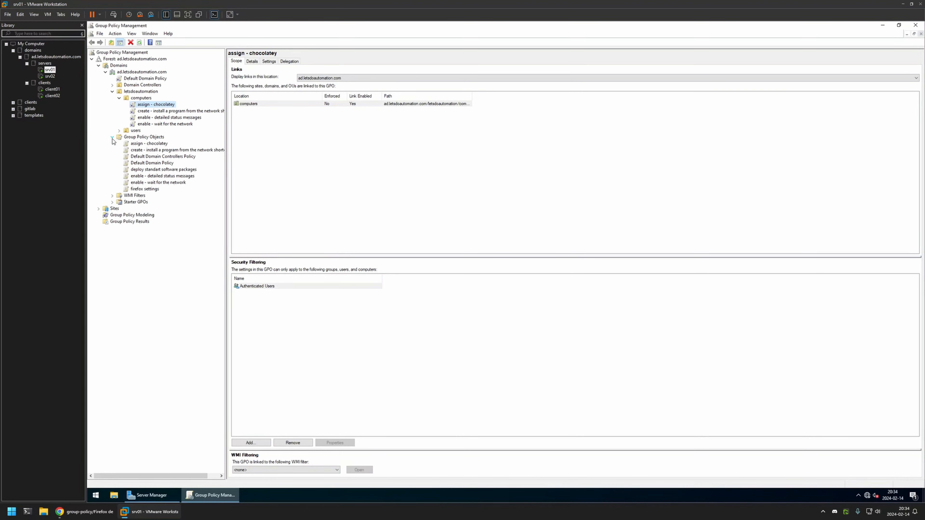
{"action": "left_click", "coordinate": [143, 189]}
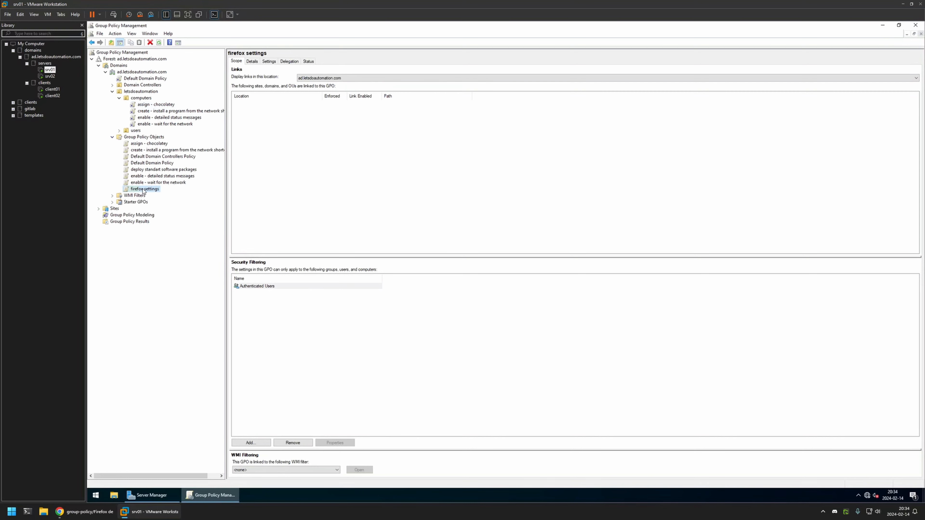
{"action": "right_click", "coordinate": [143, 189]}
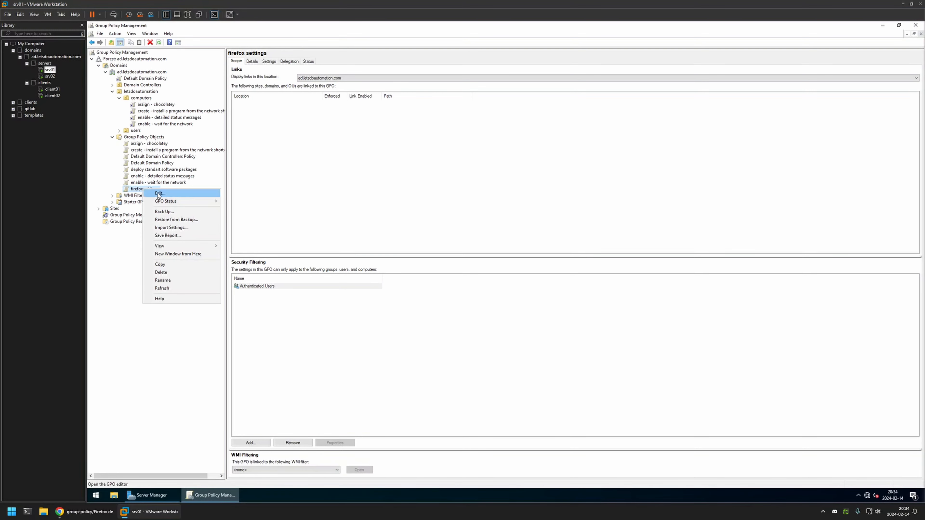
{"action": "left_click", "coordinate": [158, 194]}
{"action": "left_click_drag", "start_coordinate": [199, 55], "coordinate": [458, 124]}
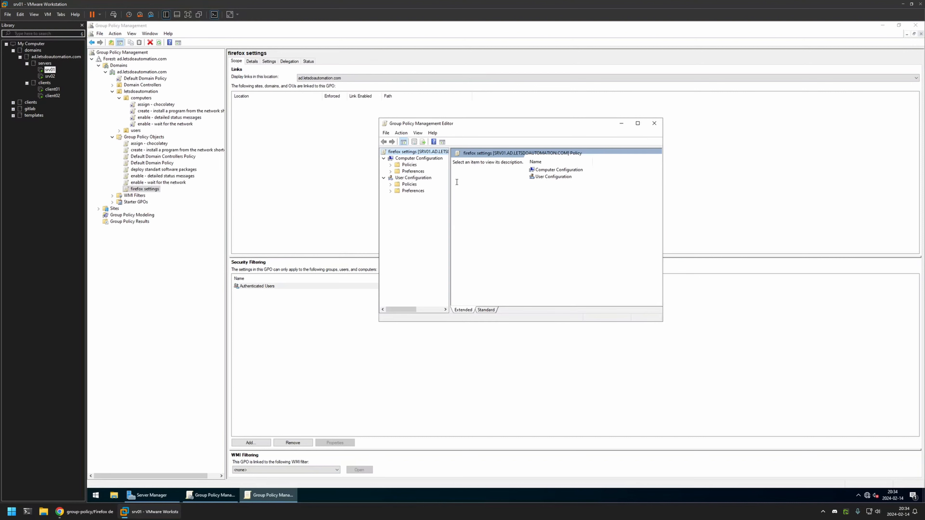
{"action": "left_click_drag", "start_coordinate": [451, 203], "coordinate": [540, 199]}
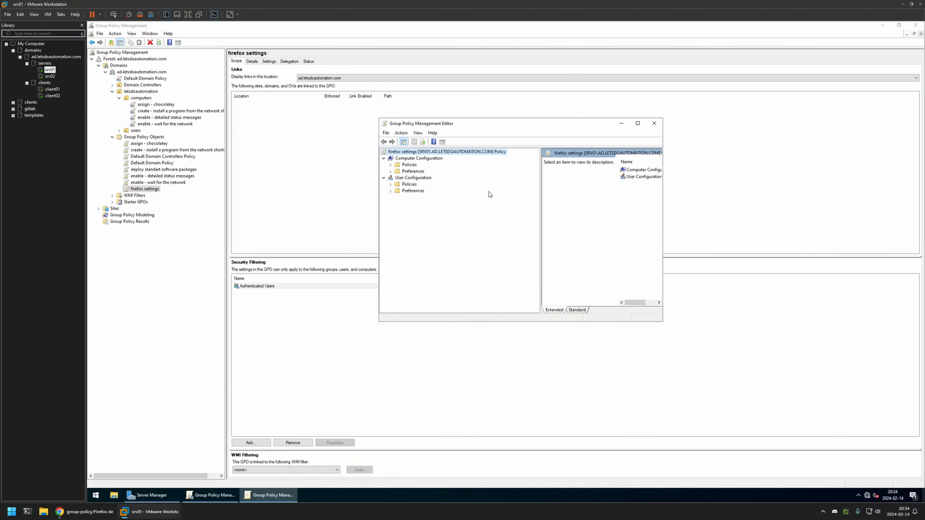
Show the Bookmarks policies under Computer Configuration > Policies > Administrative Templates > Mozilla > Firefox in a maximized editor.
{"action": "left_click", "coordinate": [419, 158]}
{"action": "left_click", "coordinate": [391, 165]}
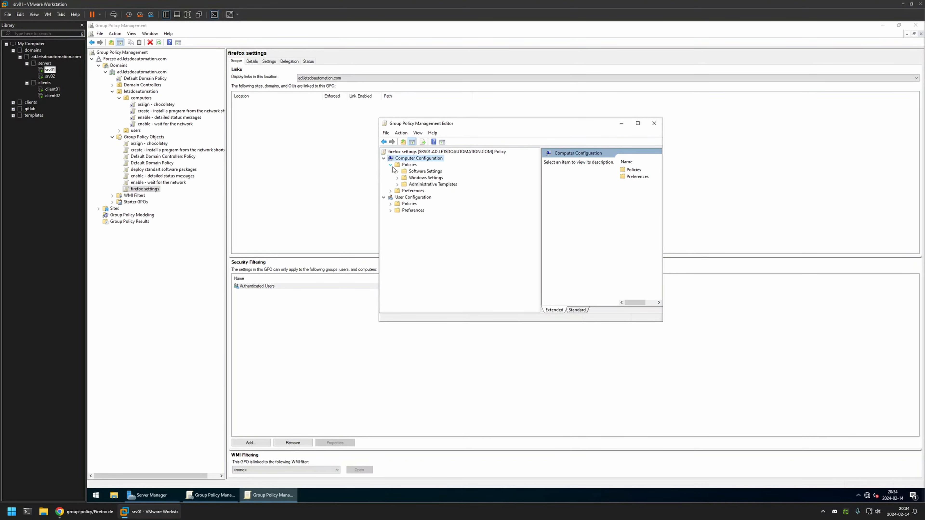
{"action": "left_click", "coordinate": [398, 184]}
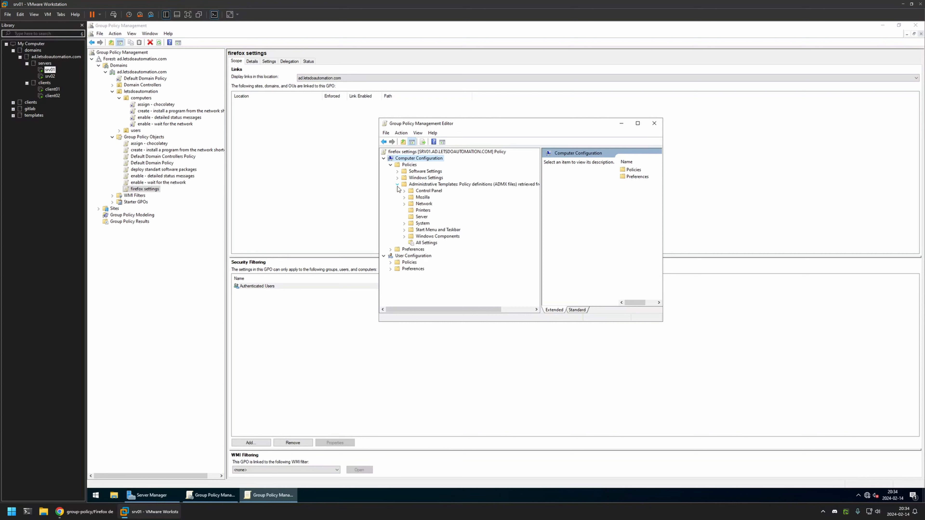
{"action": "left_click", "coordinate": [404, 197]}
{"action": "left_click", "coordinate": [411, 204]}
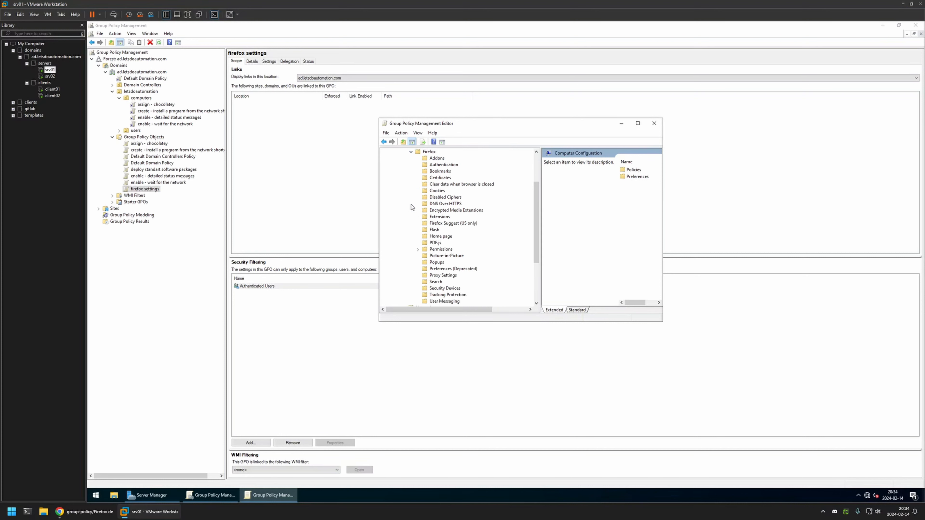
{"action": "left_click", "coordinate": [438, 170]}
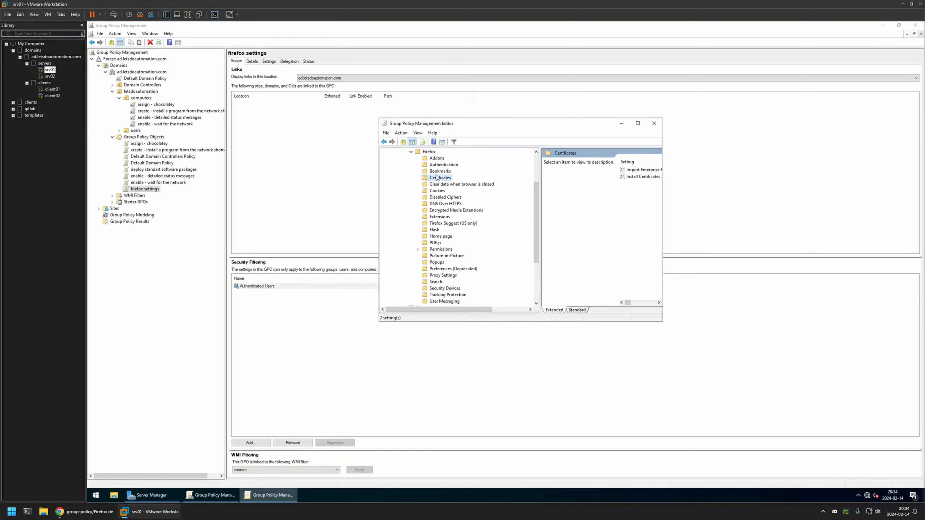
{"action": "double_click", "coordinate": [532, 123]}
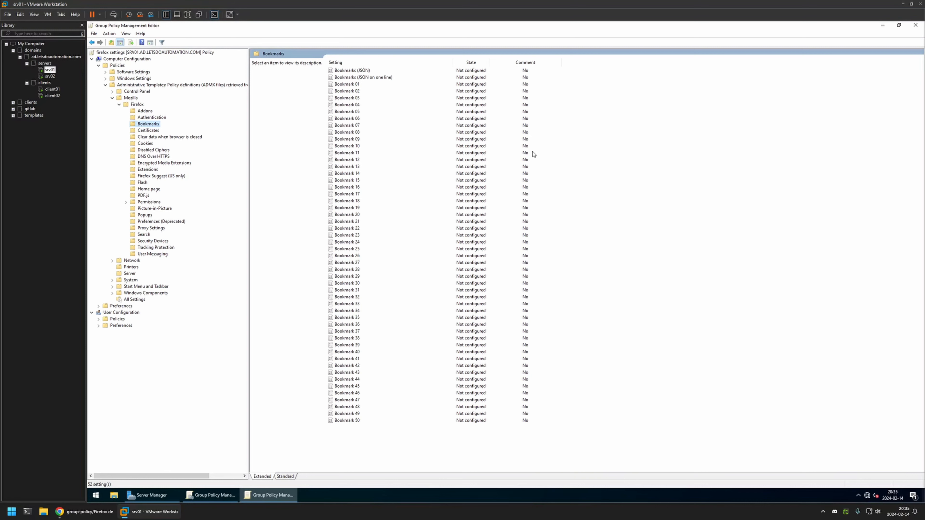
Enable the Bookmark 01 policy and set its title to google.
{"action": "double_click", "coordinate": [346, 84]}
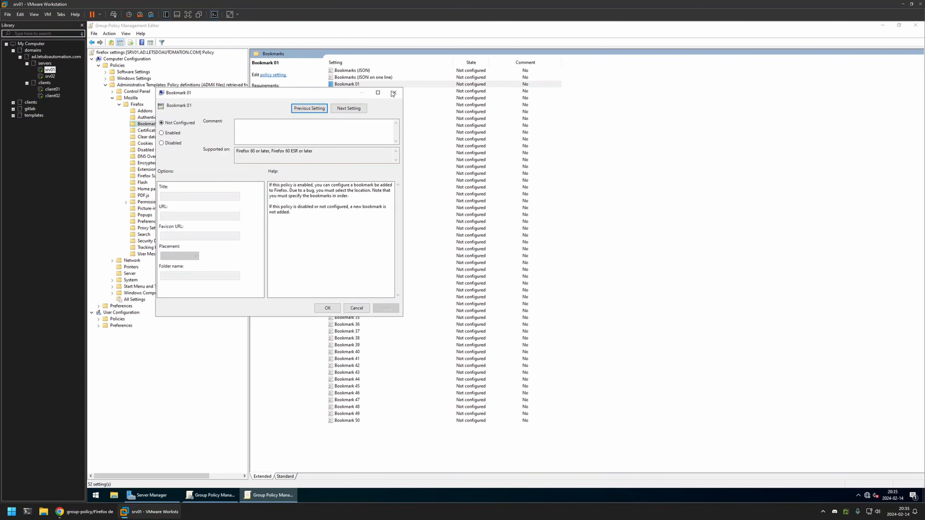
{"action": "left_click_drag", "start_coordinate": [265, 92], "coordinate": [412, 96]}
{"action": "left_click", "coordinate": [309, 137]}
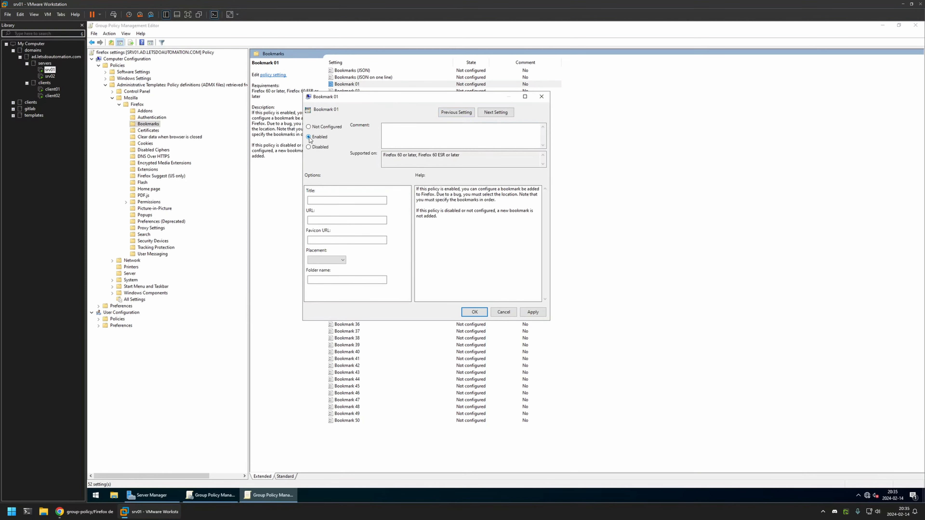
{"action": "left_click", "coordinate": [337, 200]}
{"action": "type", "text": "google"}
{"action": "left_click", "coordinate": [90, 512]}
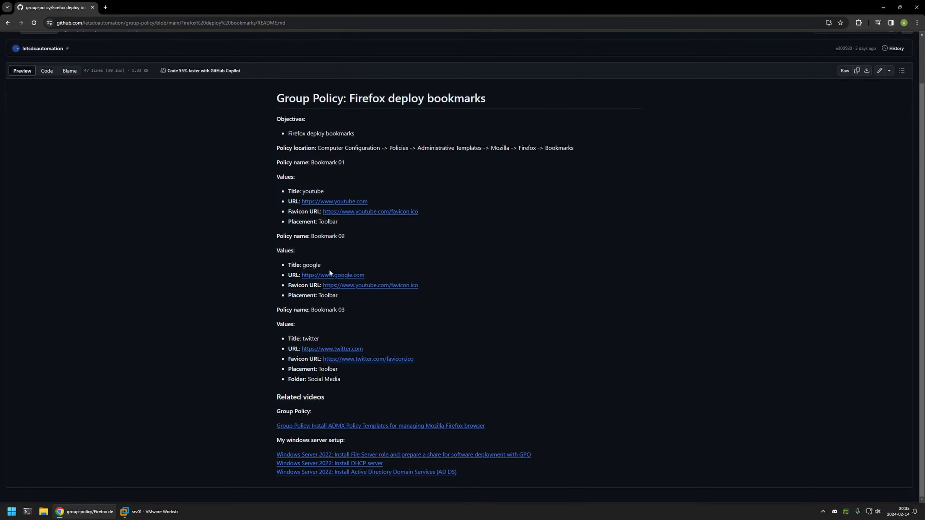
{"action": "left_click_drag", "start_coordinate": [375, 275], "coordinate": [302, 275]}
{"action": "key", "text": "ctrl+c"}
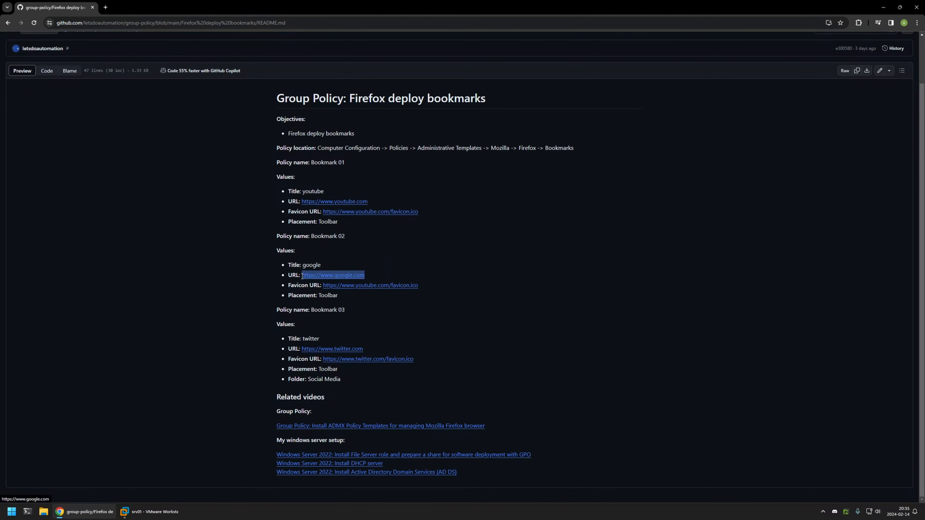
{"action": "left_click", "coordinate": [150, 512]}
{"action": "left_click", "coordinate": [336, 218]}
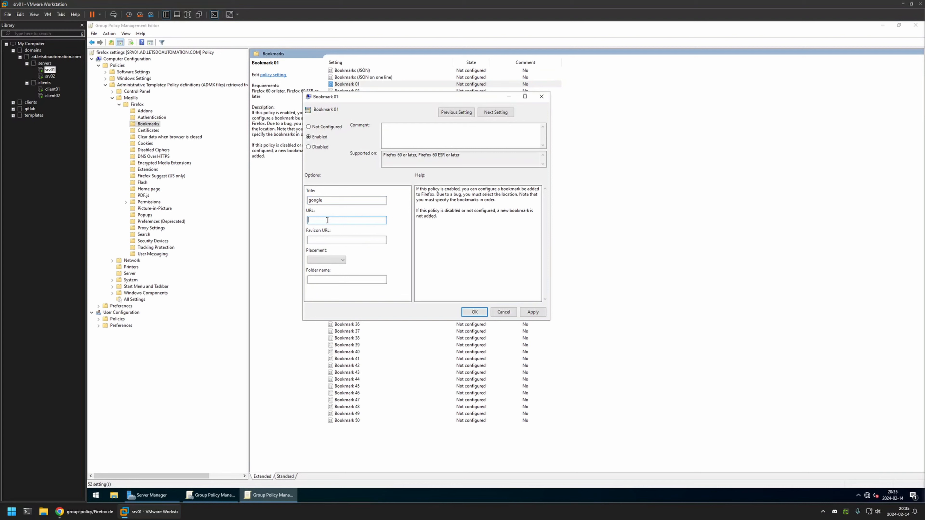
{"action": "key", "text": "ctrl+v"}
{"action": "left_click", "coordinate": [84, 512]}
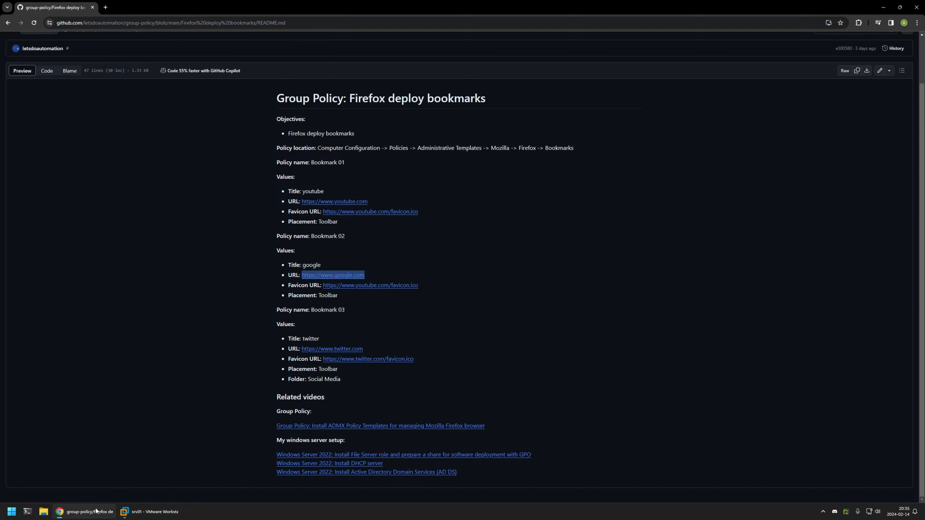
{"action": "left_click_drag", "start_coordinate": [433, 288], "coordinate": [324, 285]}
{"action": "key", "text": "ctrl+c"}
{"action": "left_click", "coordinate": [150, 511]}
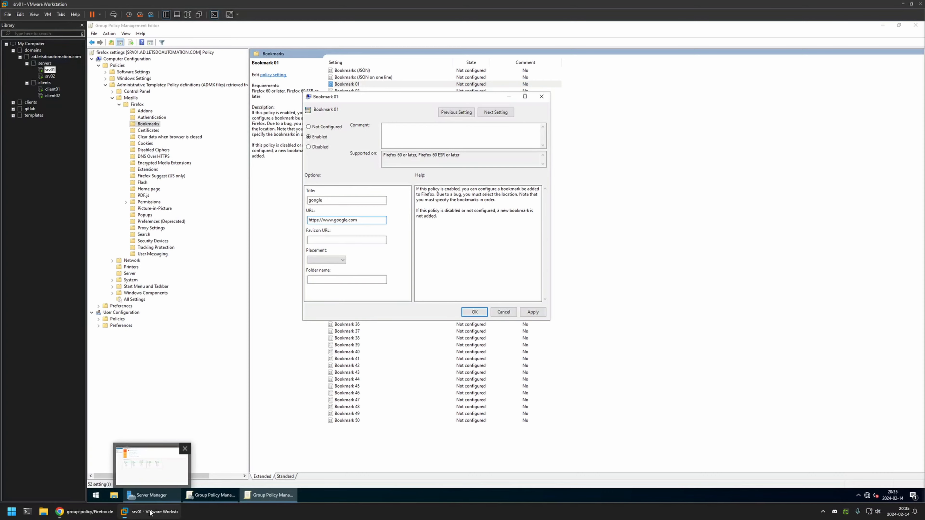
{"action": "left_click", "coordinate": [341, 240]}
{"action": "key", "text": "ctrl+v"}
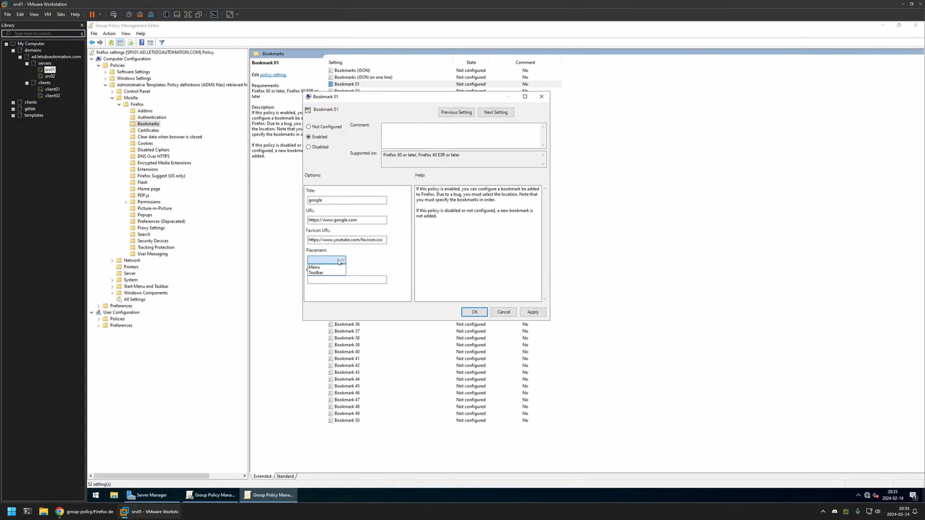
Set Bookmark 01's placement to Toolbar and save the policy.
{"action": "left_click", "coordinate": [339, 260]}
{"action": "left_click", "coordinate": [333, 273]}
{"action": "left_click", "coordinate": [474, 312]}
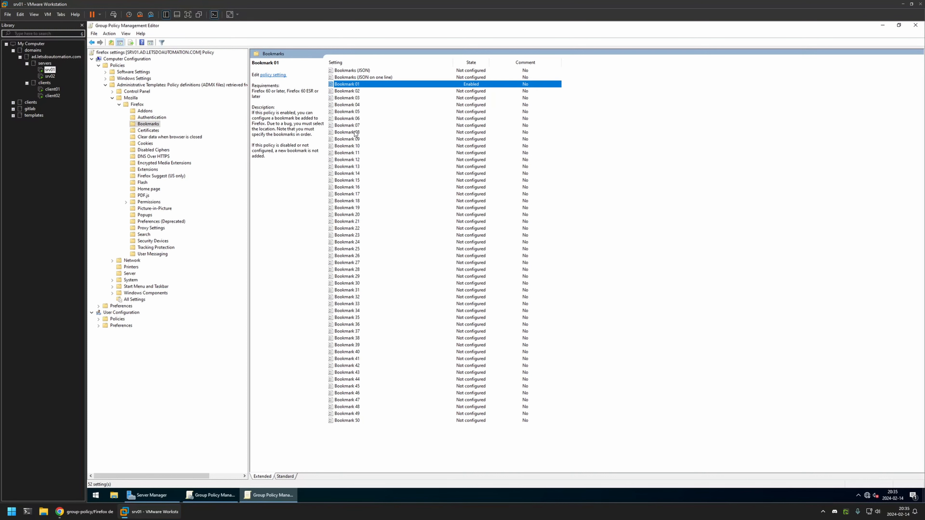
Enable the Bookmark 02 policy and set its title to youtube.
{"action": "double_click", "coordinate": [348, 91]}
{"action": "left_click", "coordinate": [182, 142]}
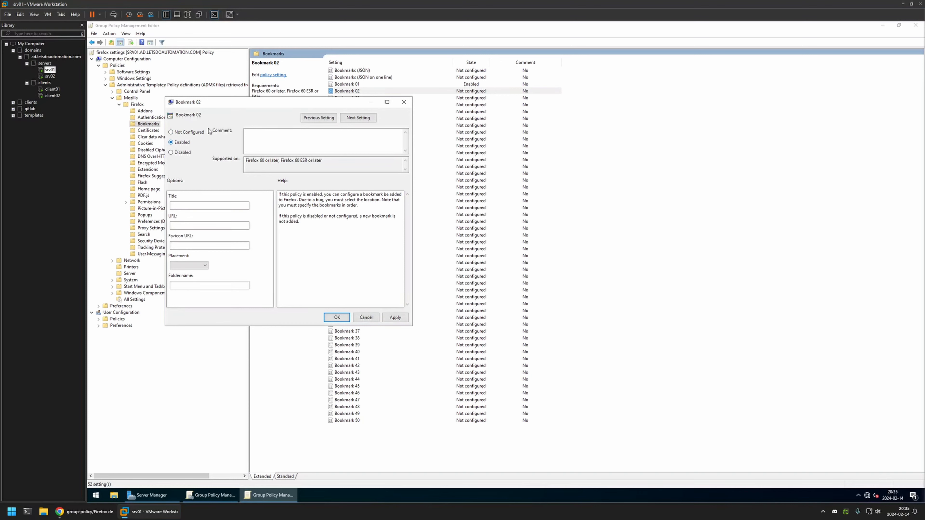
{"action": "left_click_drag", "start_coordinate": [256, 103], "coordinate": [458, 120]}
{"action": "left_click", "coordinate": [387, 221]}
{"action": "left_click", "coordinate": [388, 221]}
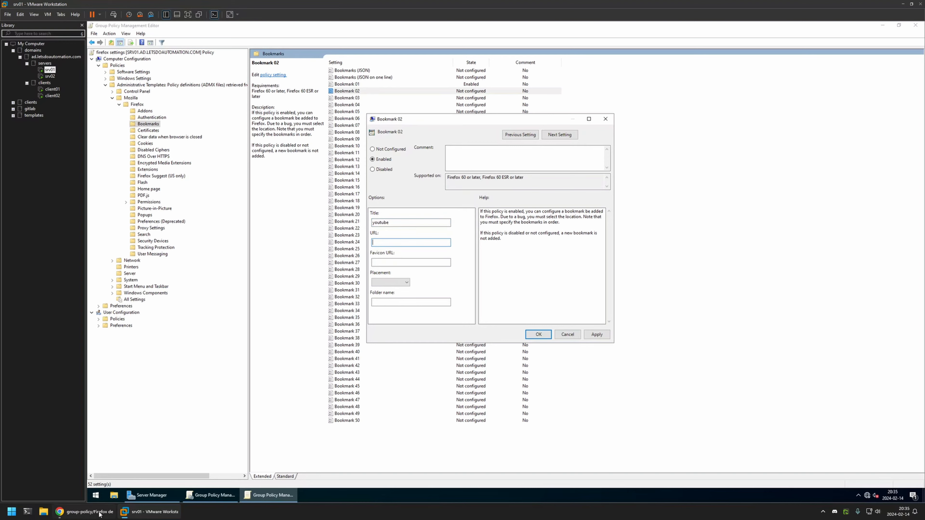
{"action": "left_click", "coordinate": [84, 511]}
{"action": "left_click", "coordinate": [360, 300]}
{"action": "left_click_drag", "start_coordinate": [379, 200], "coordinate": [303, 204]}
{"action": "key", "text": "ctrl+c"}
{"action": "left_click", "coordinate": [153, 511]}
{"action": "left_click", "coordinate": [393, 242]}
{"action": "key", "text": "ctrl+v"}
{"action": "left_click", "coordinate": [84, 511]}
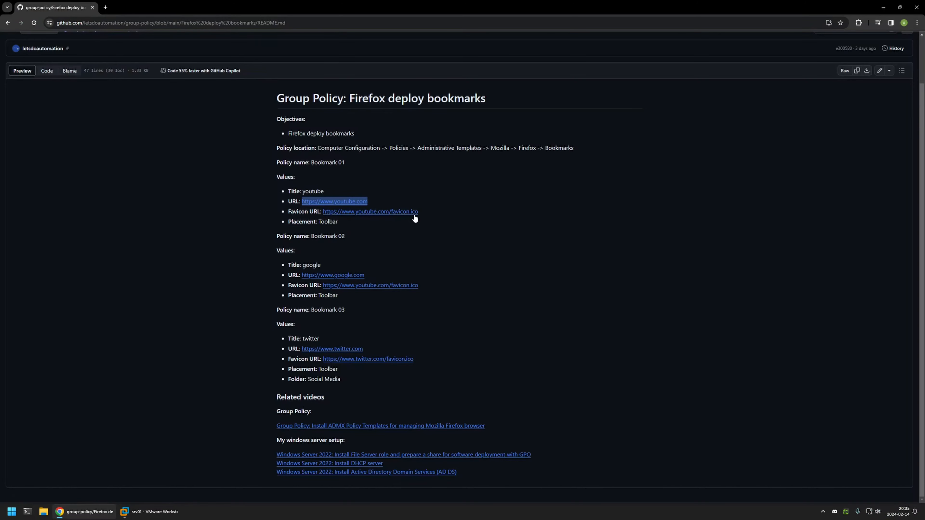
{"action": "left_click_drag", "start_coordinate": [417, 214], "coordinate": [324, 213]}
{"action": "key", "text": "ctrl+c"}
{"action": "left_click", "coordinate": [153, 511]}
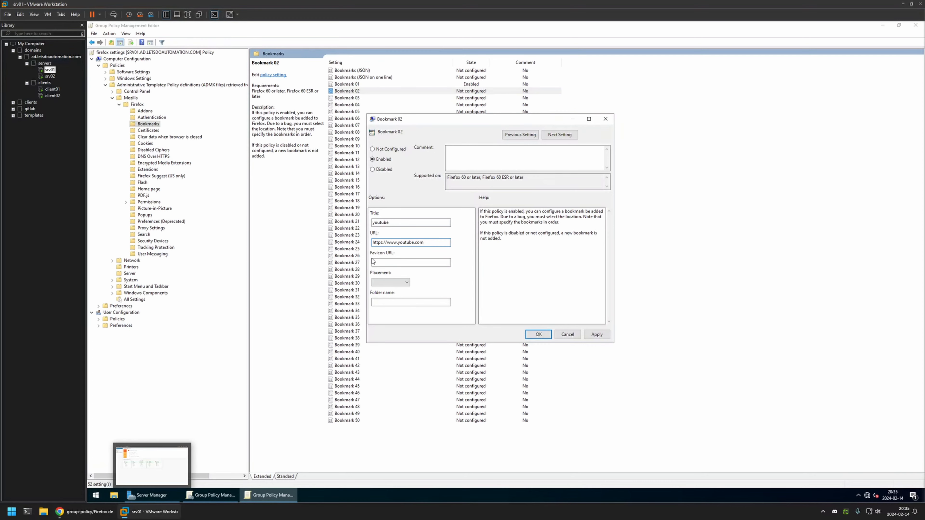
{"action": "left_click", "coordinate": [399, 263]}
{"action": "key", "text": "ctrl+v"}
Set Bookmark 02's placement to Toolbar, then apply and save the policy.
{"action": "left_click", "coordinate": [407, 283]}
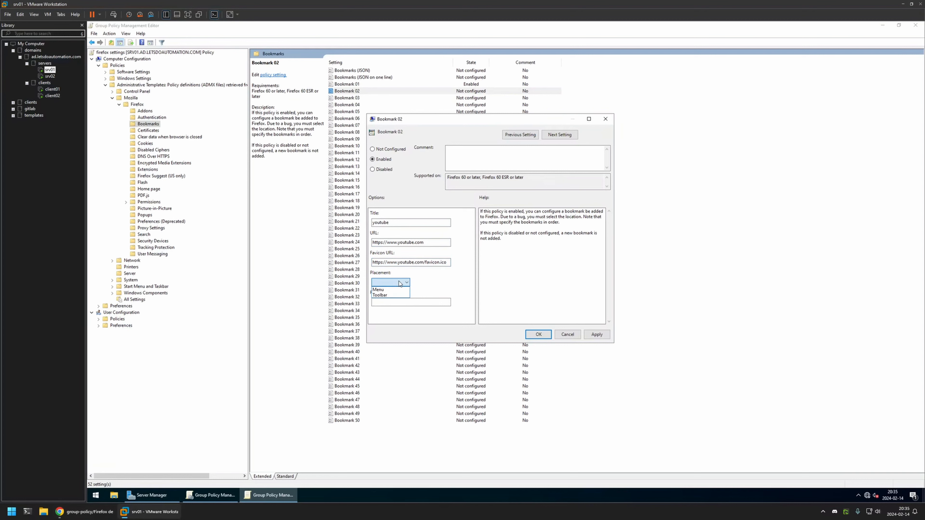
{"action": "left_click", "coordinate": [597, 334]}
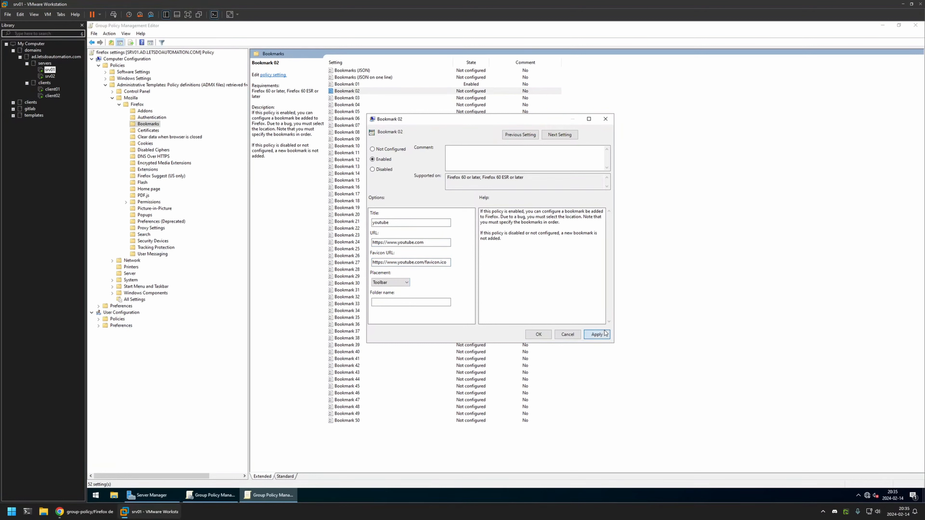
{"action": "left_click", "coordinate": [539, 334]}
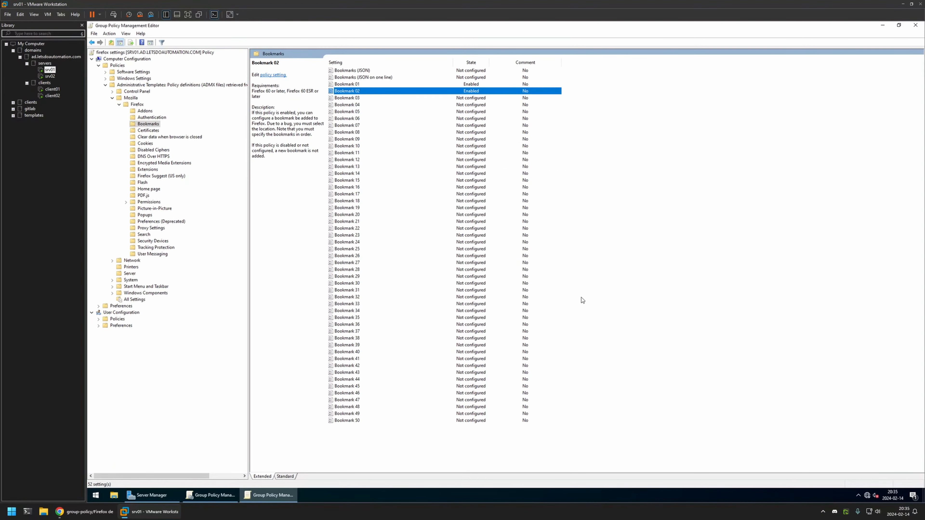
Enable the Bookmark 03 policy and set its title to twitter, copied from the GitHub README in Chrome.
{"action": "double_click", "coordinate": [352, 98]}
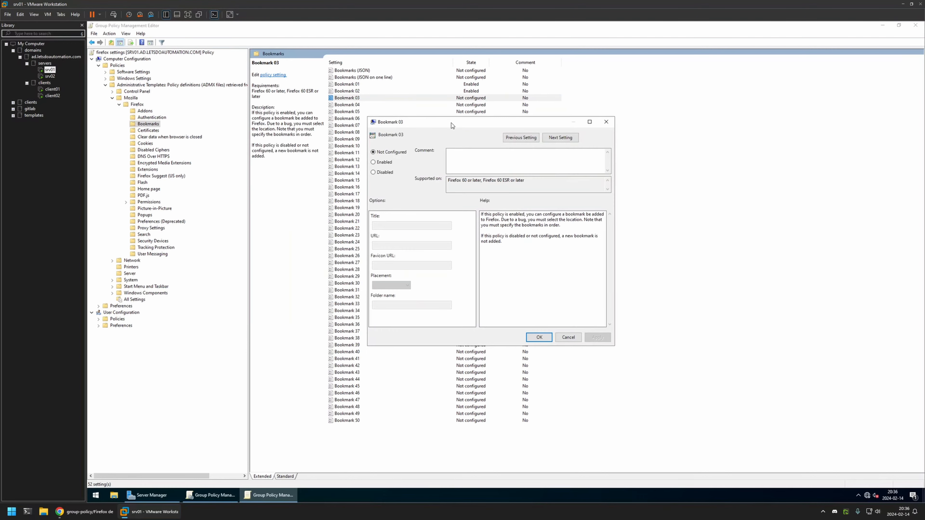
{"action": "left_click", "coordinate": [382, 162]}
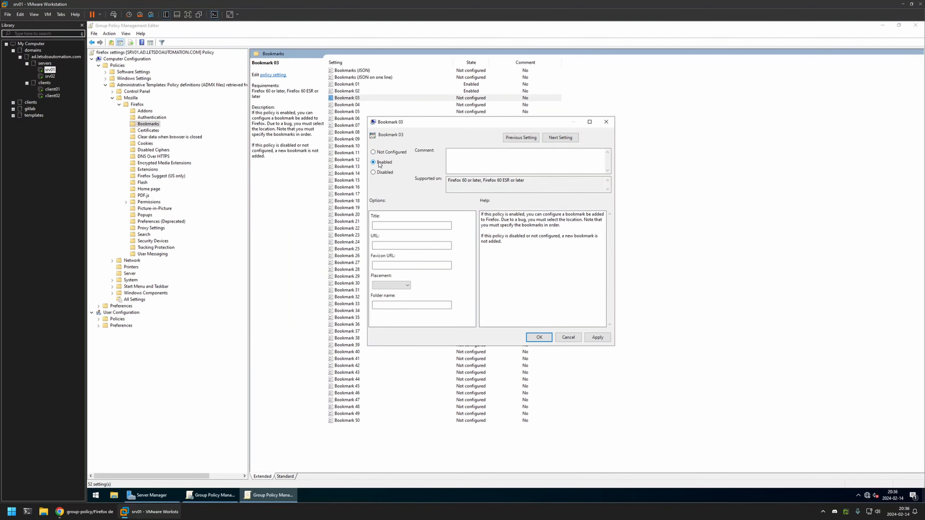
{"action": "left_click", "coordinate": [97, 512]}
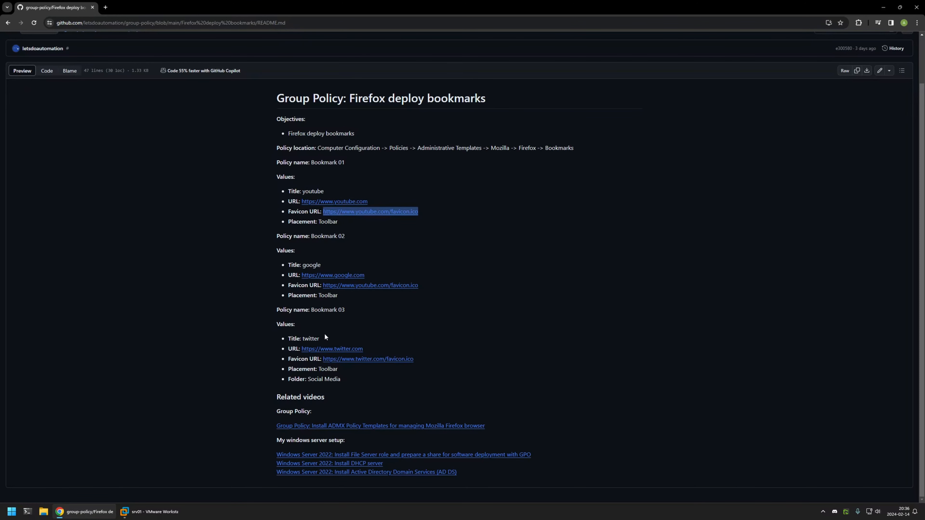
{"action": "left_click_drag", "start_coordinate": [325, 336], "coordinate": [301, 335]}
{"action": "key", "text": "ctrl+c"}
{"action": "left_click", "coordinate": [148, 512]}
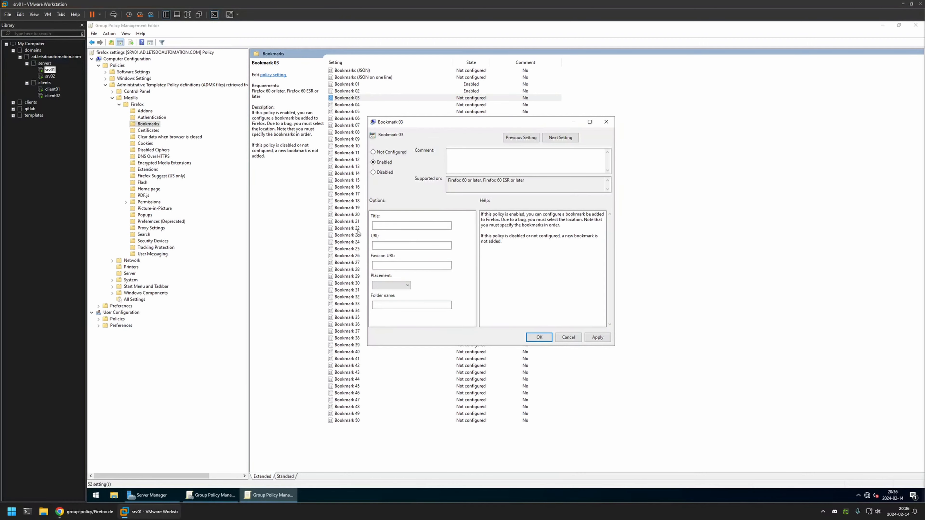
{"action": "left_click", "coordinate": [385, 225]}
{"action": "key", "text": "ctrl+v"}
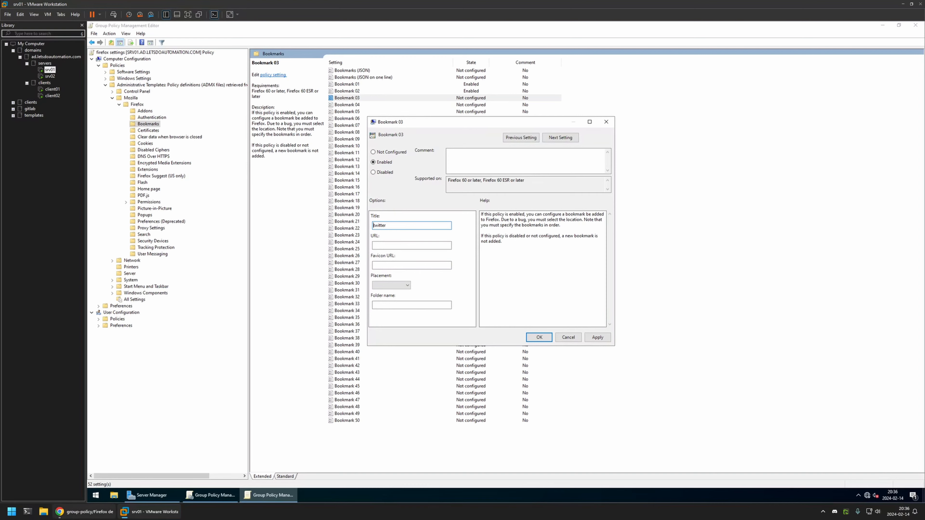
{"action": "left_click", "coordinate": [83, 512]}
{"action": "left_click_drag", "start_coordinate": [369, 348], "coordinate": [301, 349]}
{"action": "key", "text": "ctrl+c"}
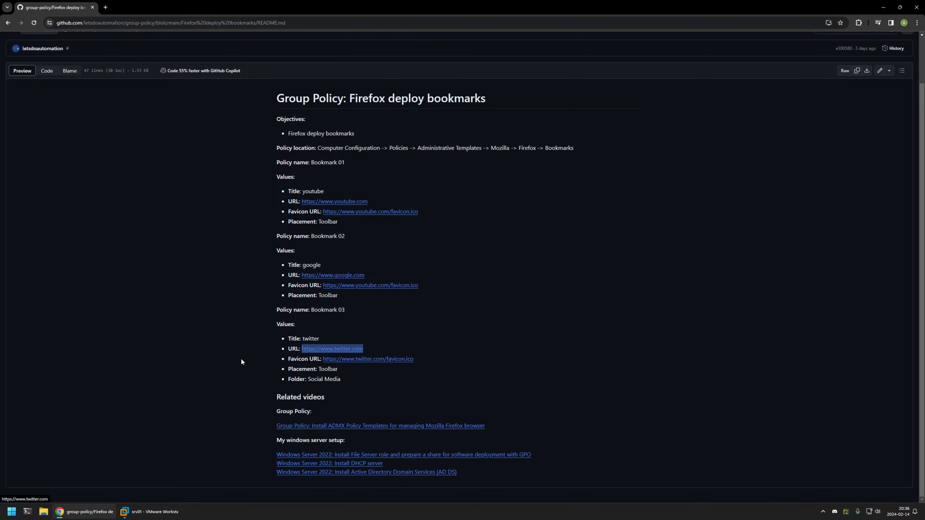
{"action": "left_click", "coordinate": [148, 511]}
{"action": "left_click", "coordinate": [415, 245]}
{"action": "key", "text": "ctrl+v"}
{"action": "left_click", "coordinate": [84, 512]}
{"action": "left_click_drag", "start_coordinate": [419, 359], "coordinate": [322, 360]}
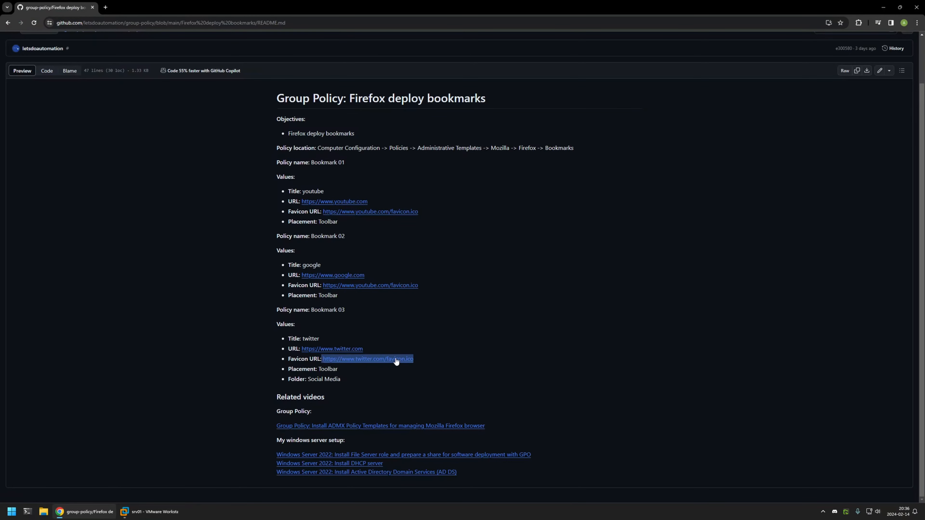
{"action": "key", "text": "shift+Right"}
{"action": "key", "text": "ctrl+c"}
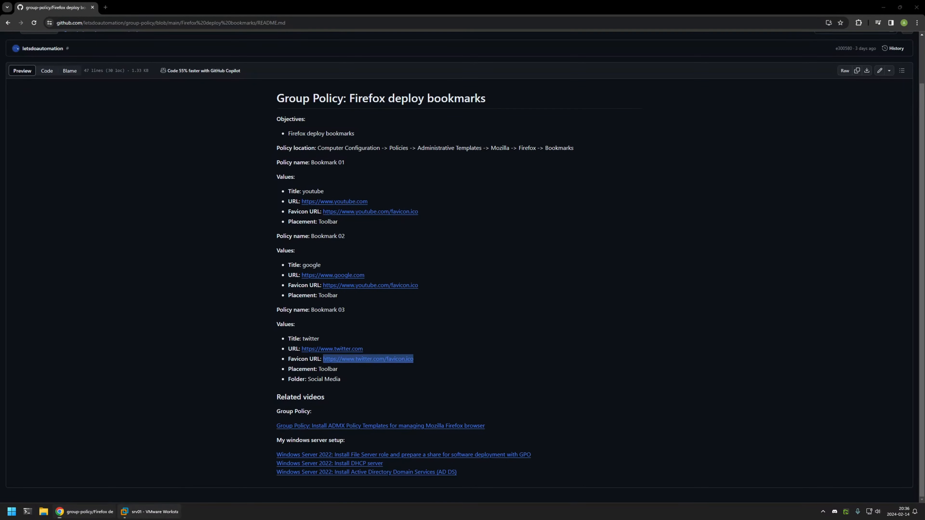
{"action": "left_click", "coordinate": [149, 512]}
{"action": "left_click", "coordinate": [404, 265]}
{"action": "key", "text": "ctrl+v"}
Set Bookmark 03's placement to Toolbar and folder name to Social media, then apply and save the policy.
{"action": "left_click", "coordinate": [403, 285]}
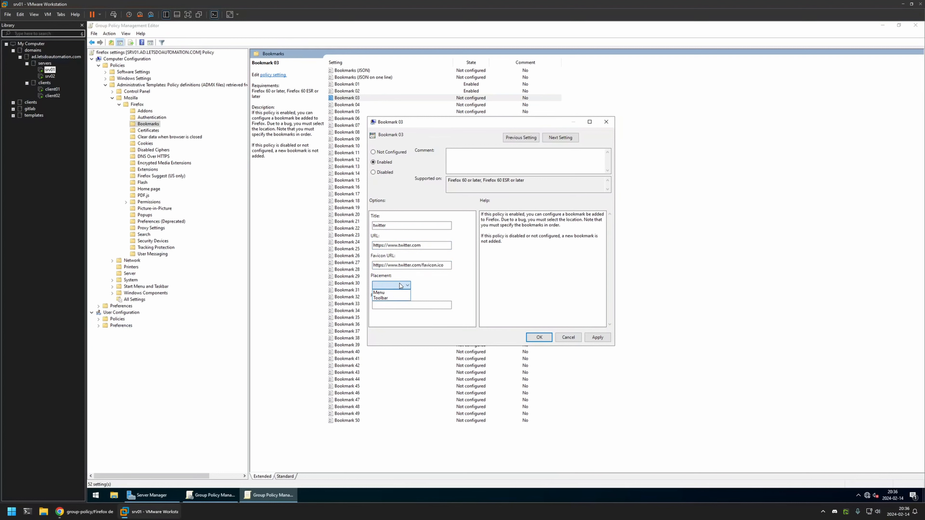
{"action": "left_click", "coordinate": [392, 299]}
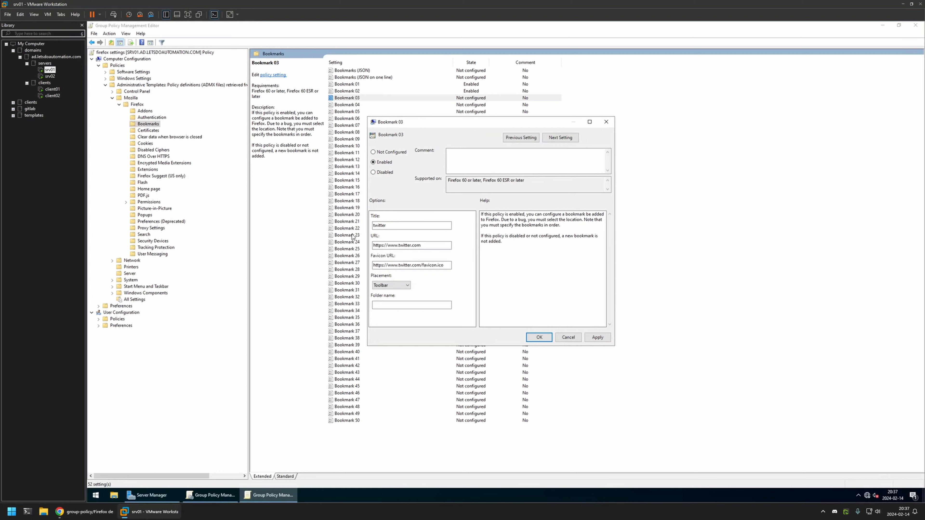
{"action": "left_click", "coordinate": [386, 304]}
{"action": "type", "text": "Social media"}
{"action": "left_click", "coordinate": [597, 338]}
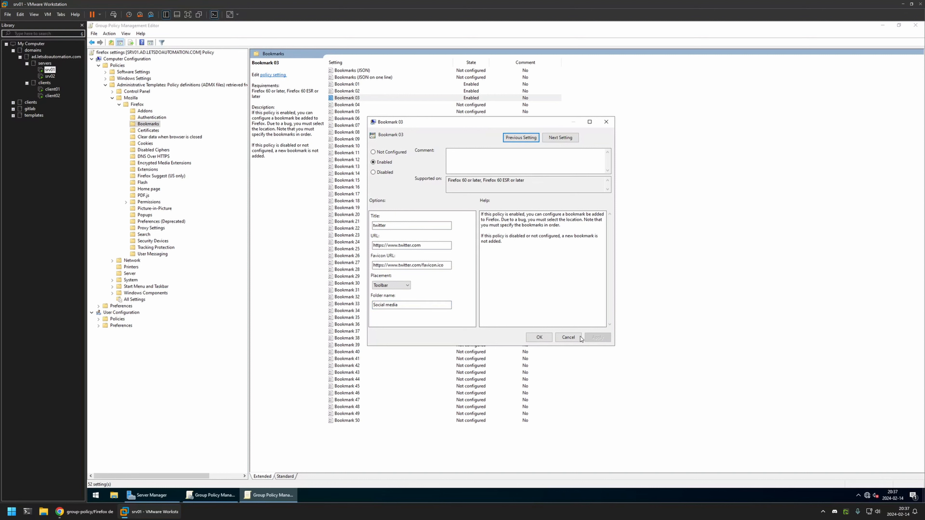
{"action": "left_click", "coordinate": [539, 337]}
{"action": "left_click", "coordinate": [570, 221]}
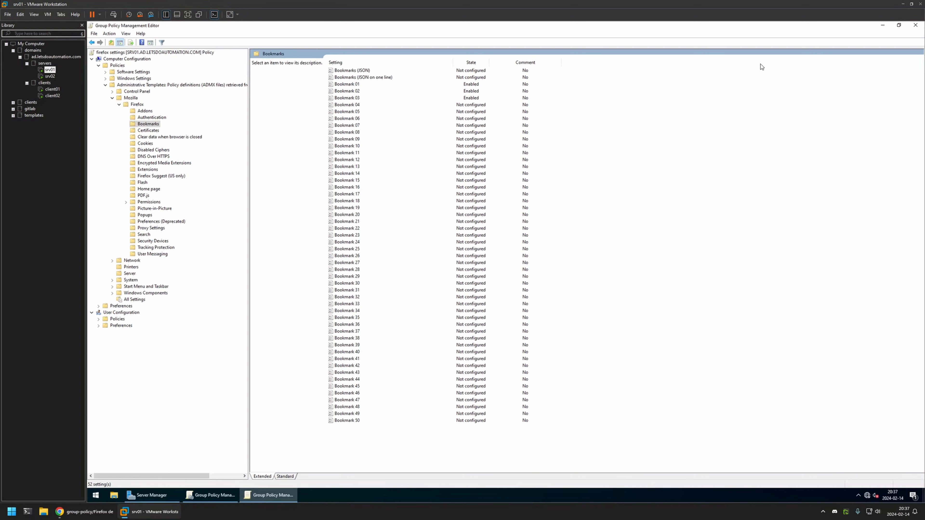
Close the policy editor and set the firefox settings GPO status to User configuration settings disabled.
{"action": "left_click", "coordinate": [916, 24]}
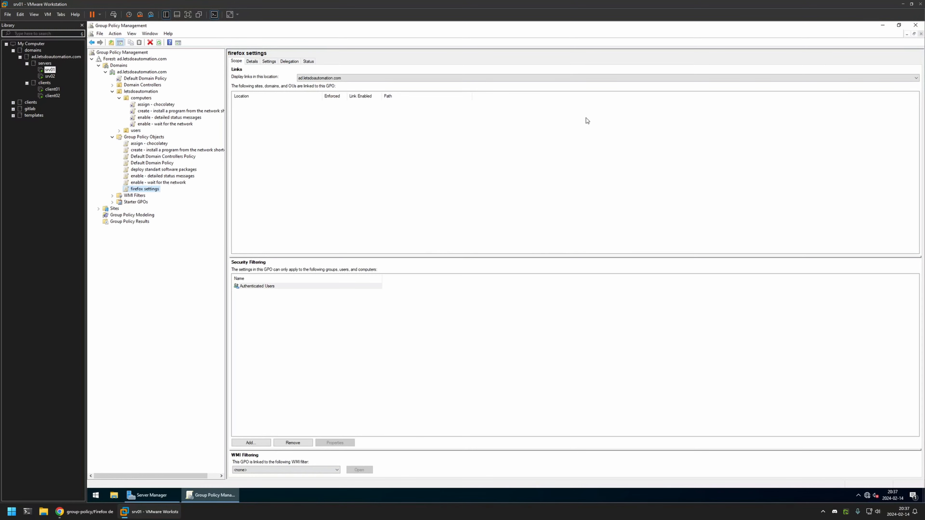
{"action": "left_click", "coordinate": [252, 62]}
{"action": "left_click", "coordinate": [293, 147]}
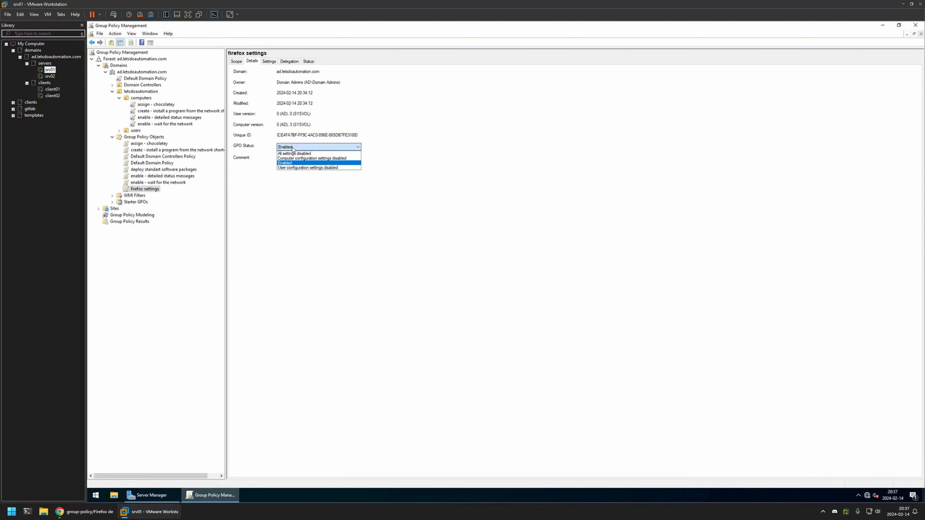
{"action": "left_click", "coordinate": [295, 168]}
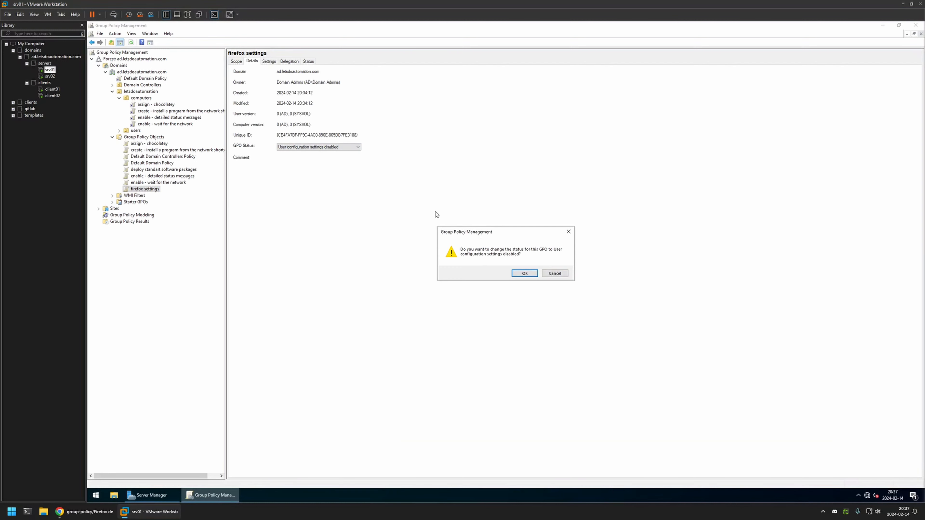
{"action": "left_click", "coordinate": [525, 273]}
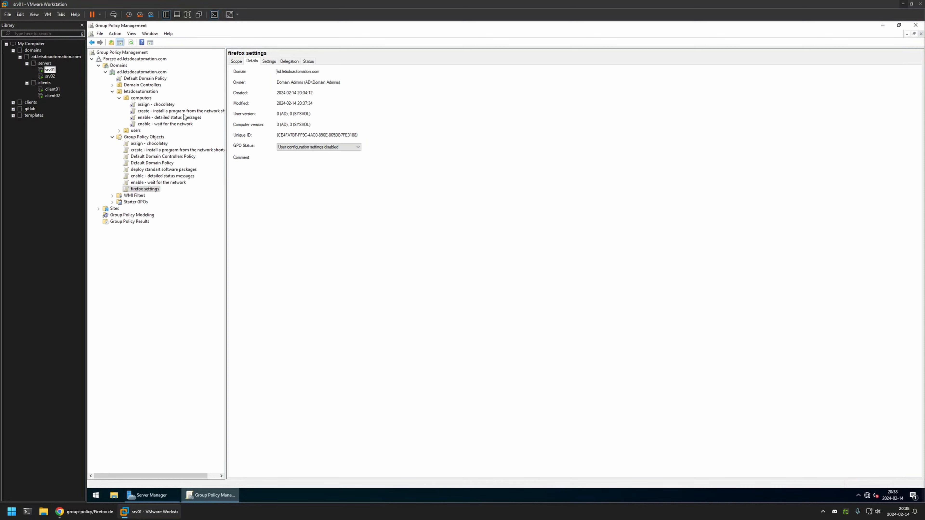
Link the firefox settings GPO to the computers organizational unit under letsdoautomation.
{"action": "left_click", "coordinate": [146, 98]}
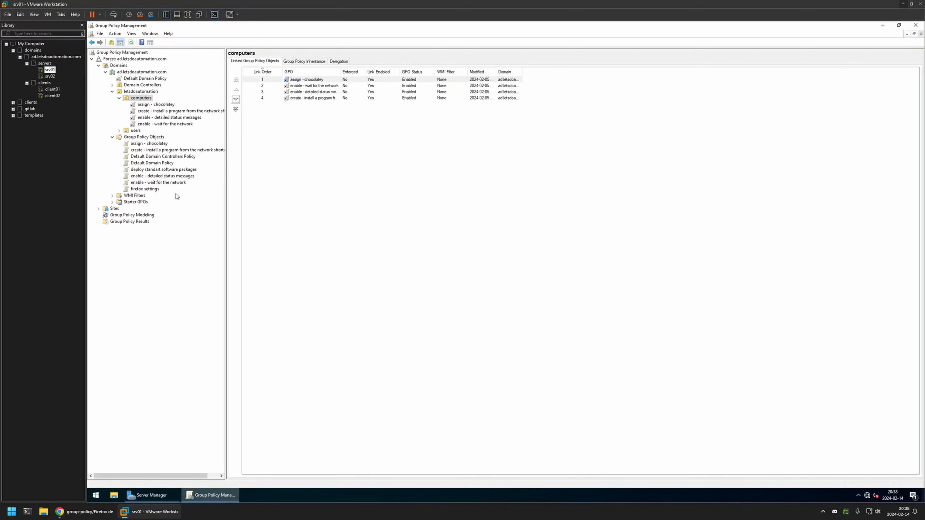
{"action": "left_click_drag", "start_coordinate": [156, 193], "coordinate": [143, 103]}
{"action": "left_click", "coordinate": [529, 274]}
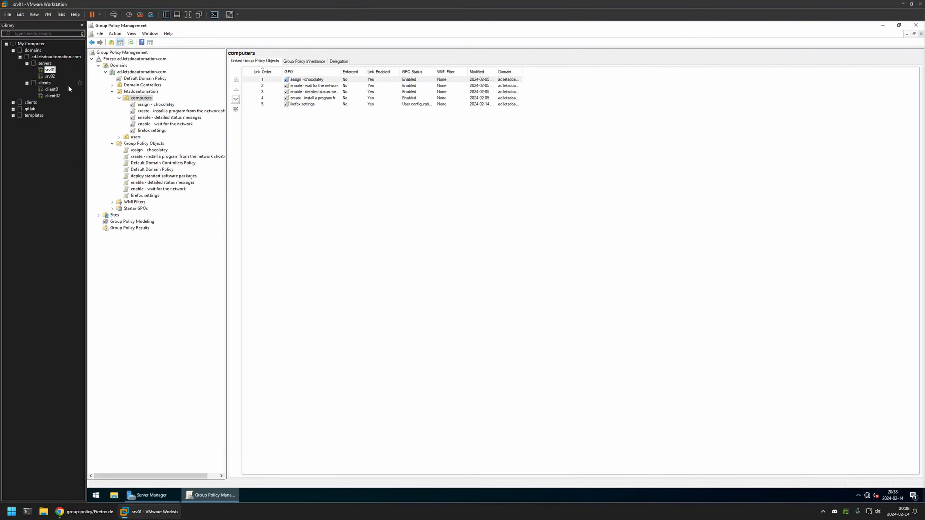
Switch to the client01 virtual machine, open Firefox, and run gpupdate in Command Prompt.
{"action": "left_click", "coordinate": [52, 89]}
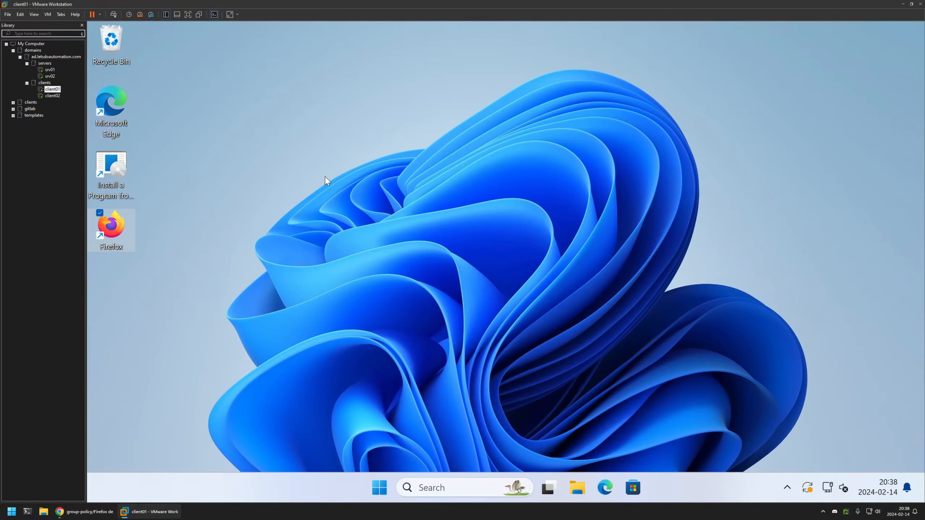
{"action": "double_click", "coordinate": [112, 229]}
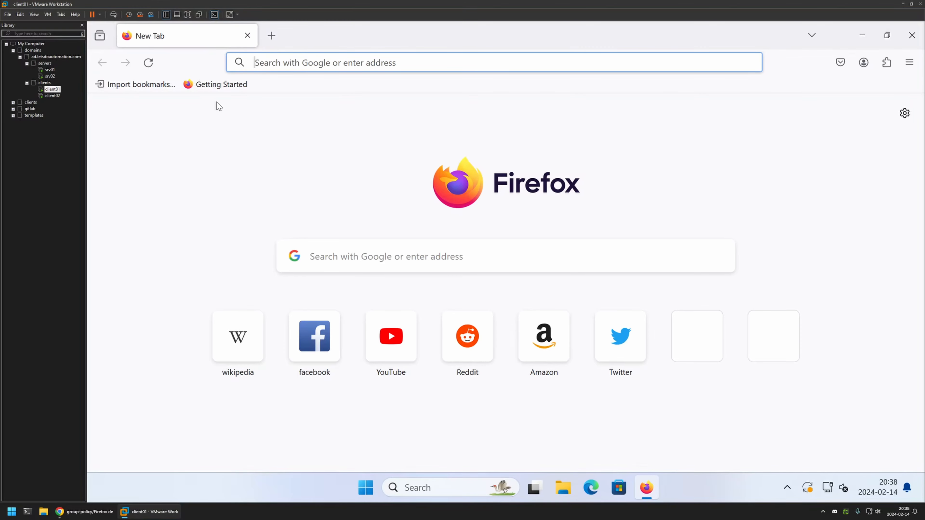
{"action": "left_click", "coordinate": [366, 488]}
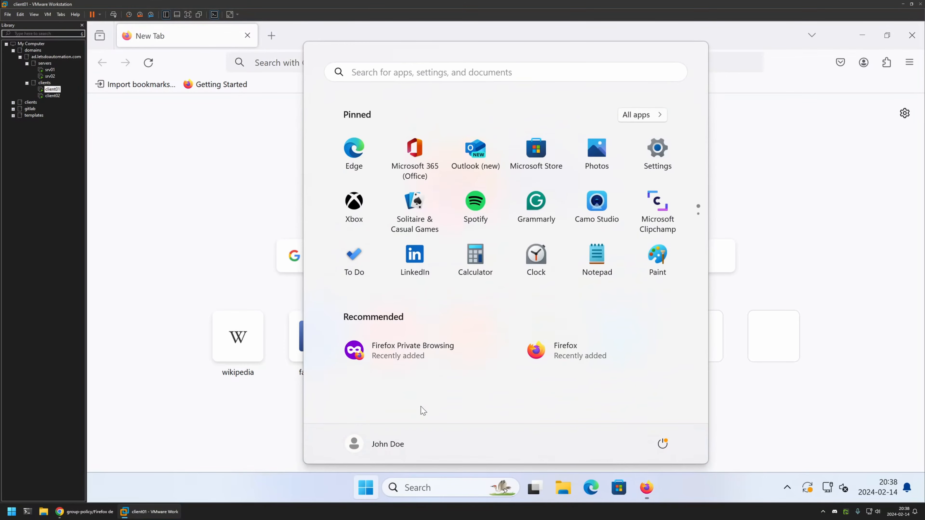
{"action": "type", "text": "cmd"}
{"action": "left_click", "coordinate": [369, 165]}
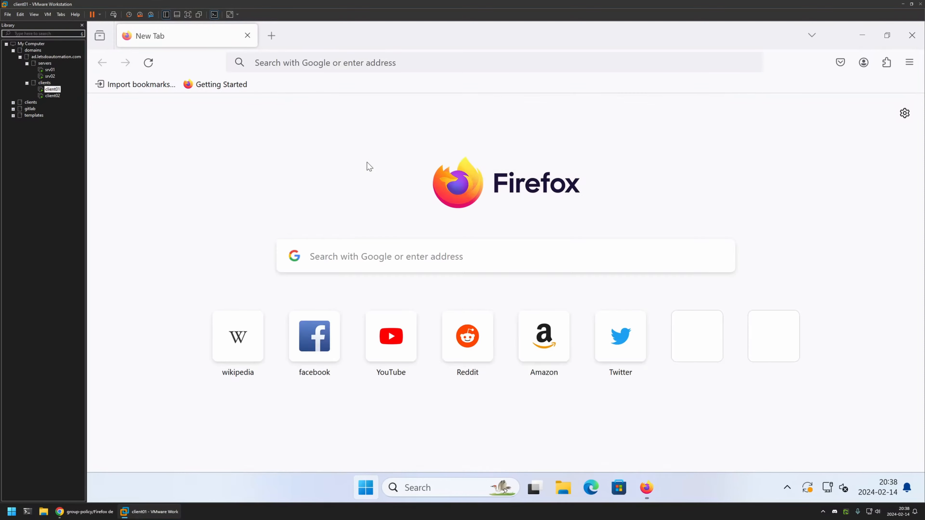
{"action": "left_click_drag", "start_coordinate": [342, 70], "coordinate": [358, 158]}
{"action": "type", "text": "gpupdate"}
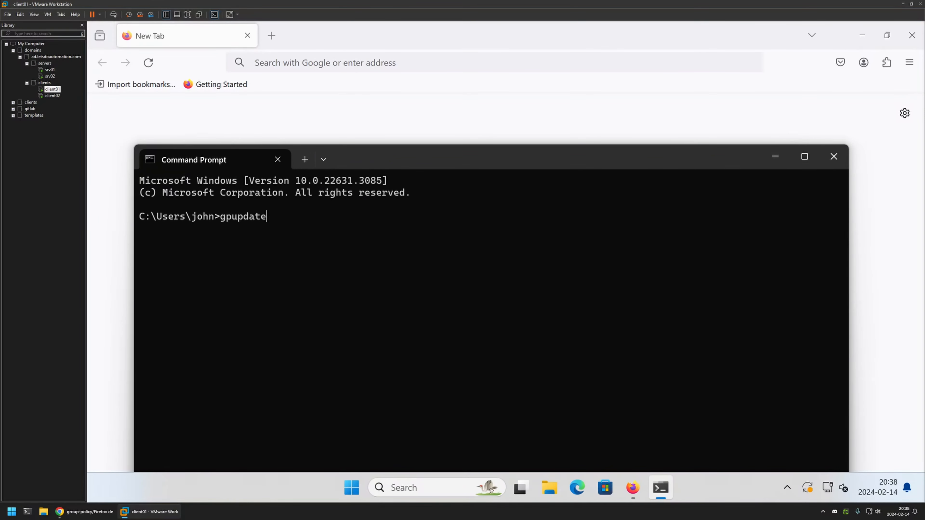
{"action": "key", "text": "Return"}
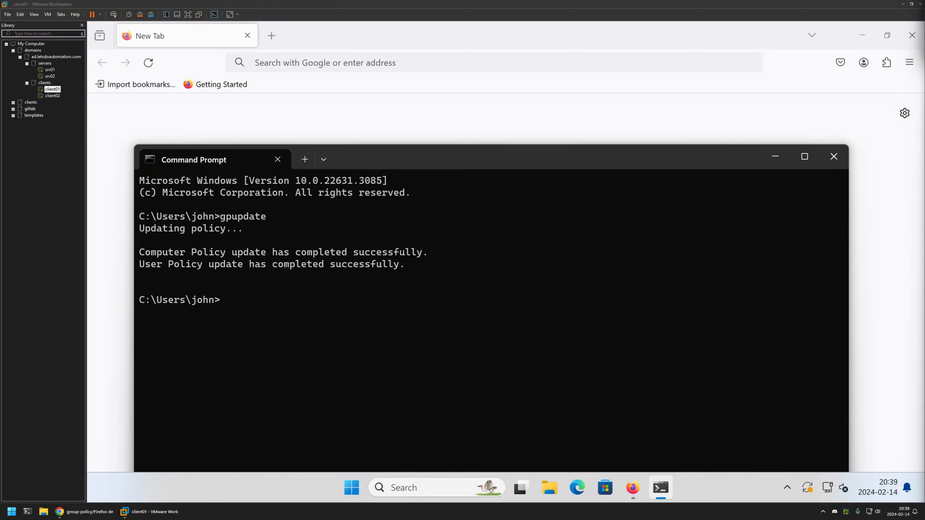
Check Firefox's bookmarks toolbar on client01, then close and relaunch Firefox to load the updated policy.
{"action": "left_click", "coordinate": [413, 62]}
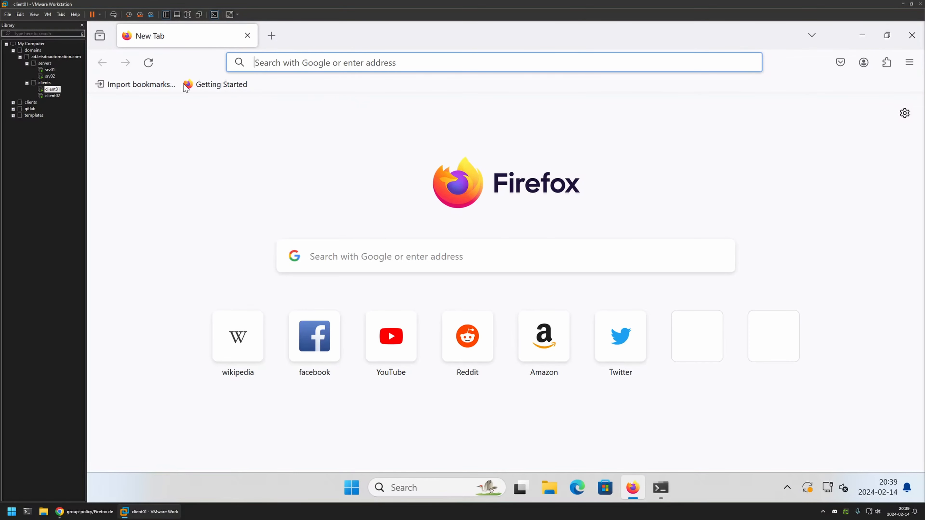
{"action": "left_click", "coordinate": [258, 104]}
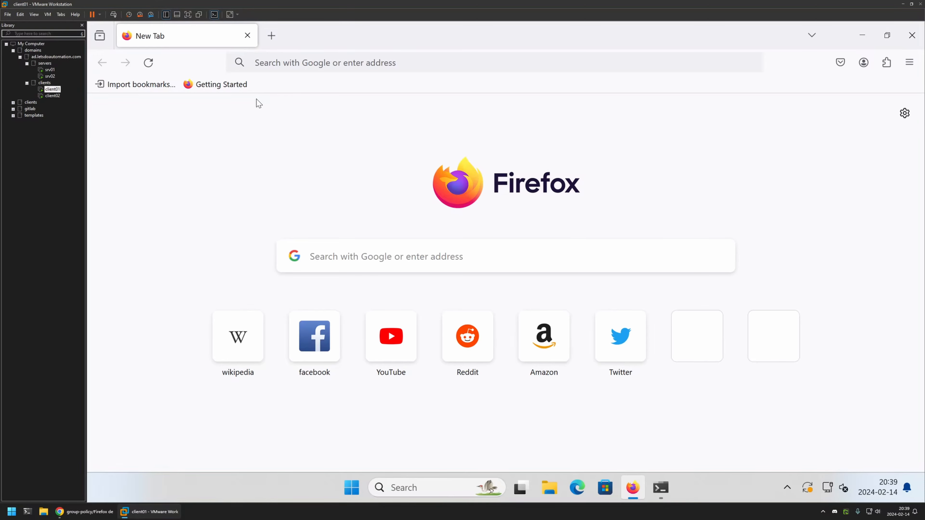
{"action": "left_click", "coordinate": [912, 35]}
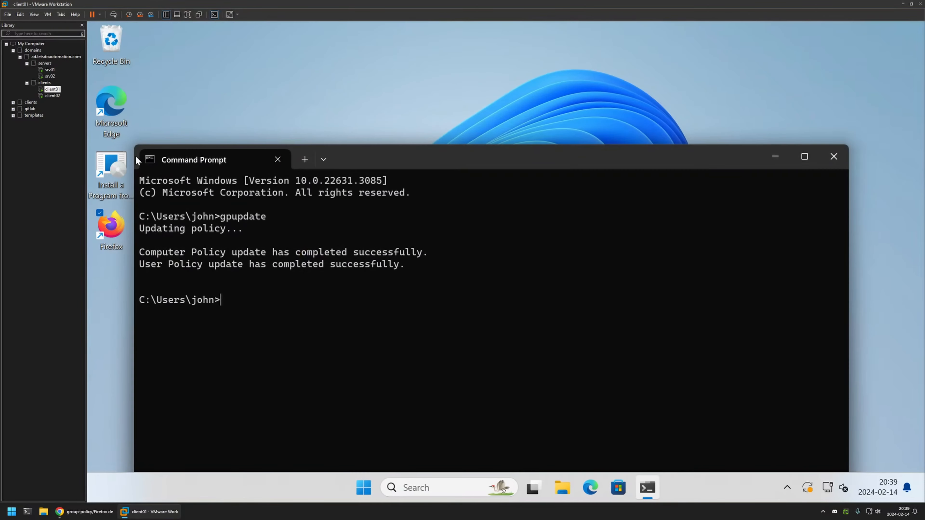
{"action": "double_click", "coordinate": [111, 225]}
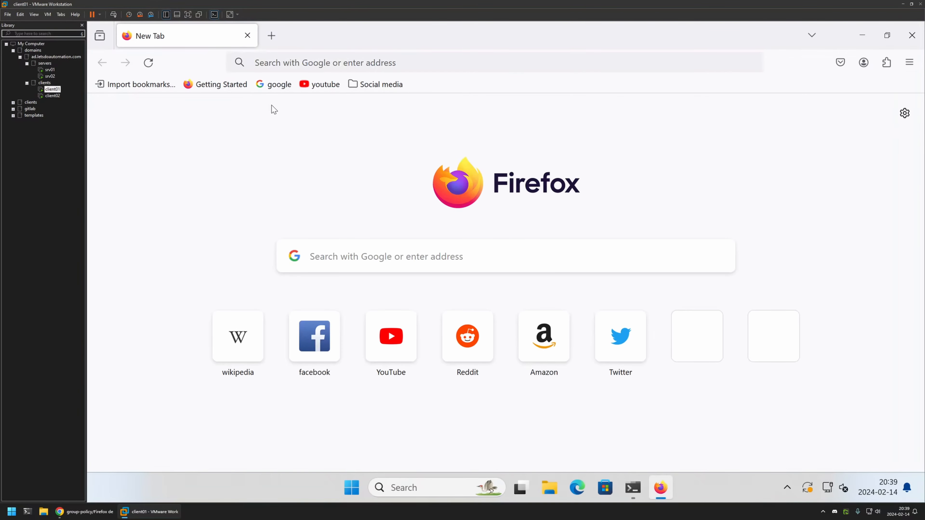
Open the twitter bookmark from the Social media folder and the youtube and google bookmarks in new tabs.
{"action": "left_click", "coordinate": [370, 82]}
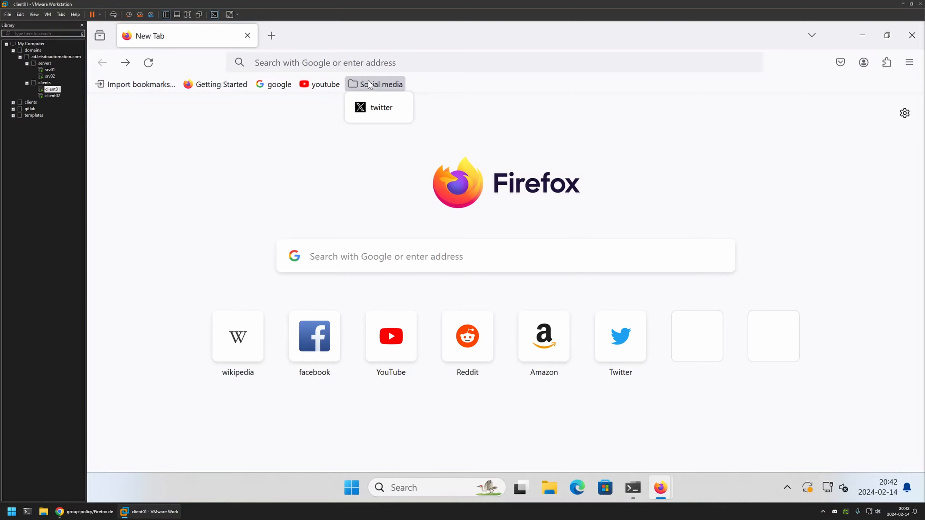
{"action": "middle_click", "coordinate": [378, 107]}
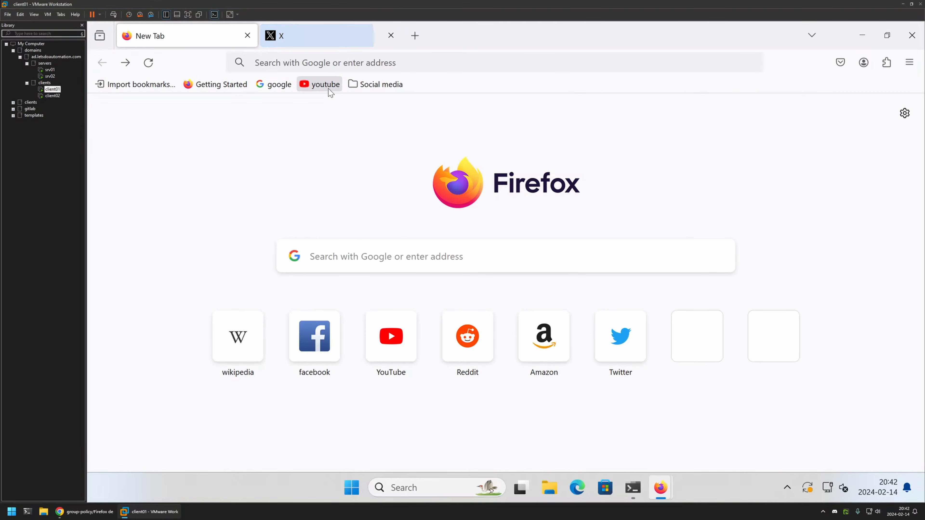
{"action": "middle_click", "coordinate": [329, 89]}
{"action": "left_click", "coordinate": [225, 42]}
{"action": "middle_click", "coordinate": [282, 88]}
Check the pages loaded in the YouTube, Google and X tabs.
{"action": "left_click", "coordinate": [455, 34]}
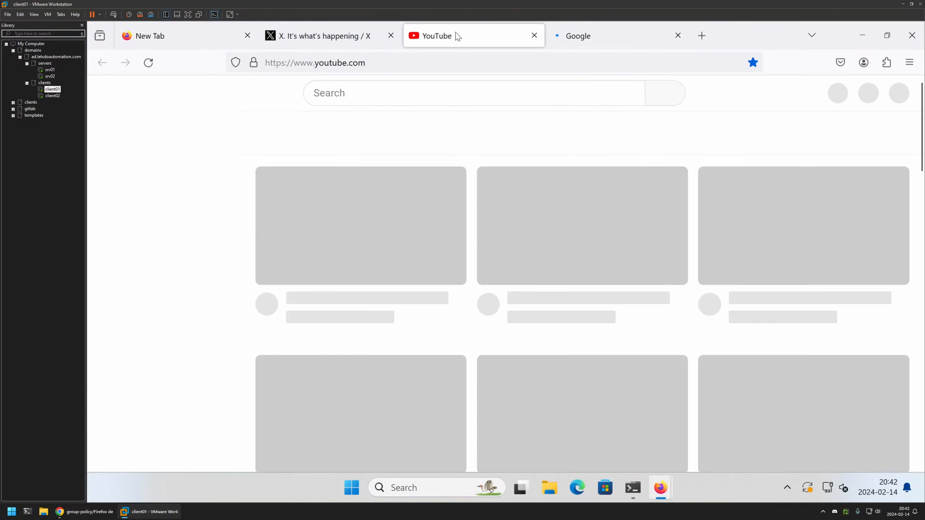
{"action": "left_click", "coordinate": [360, 34]}
{"action": "left_click", "coordinate": [492, 31]}
{"action": "left_click", "coordinate": [568, 32]}
{"action": "left_click", "coordinate": [465, 30]}
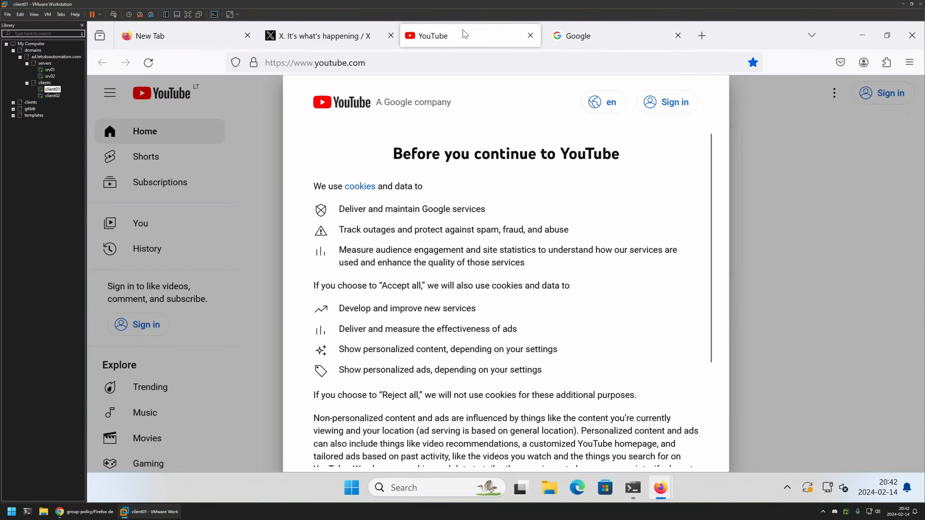
{"action": "left_click", "coordinate": [322, 35]}
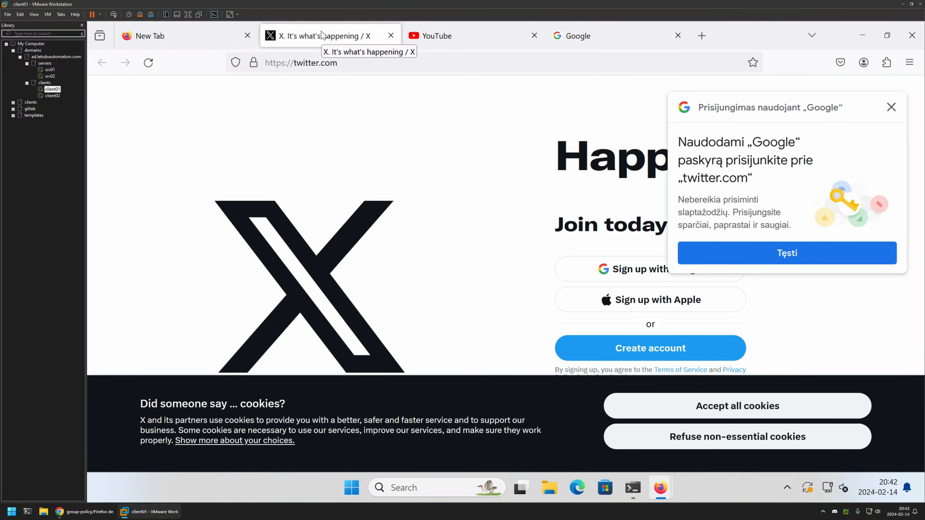